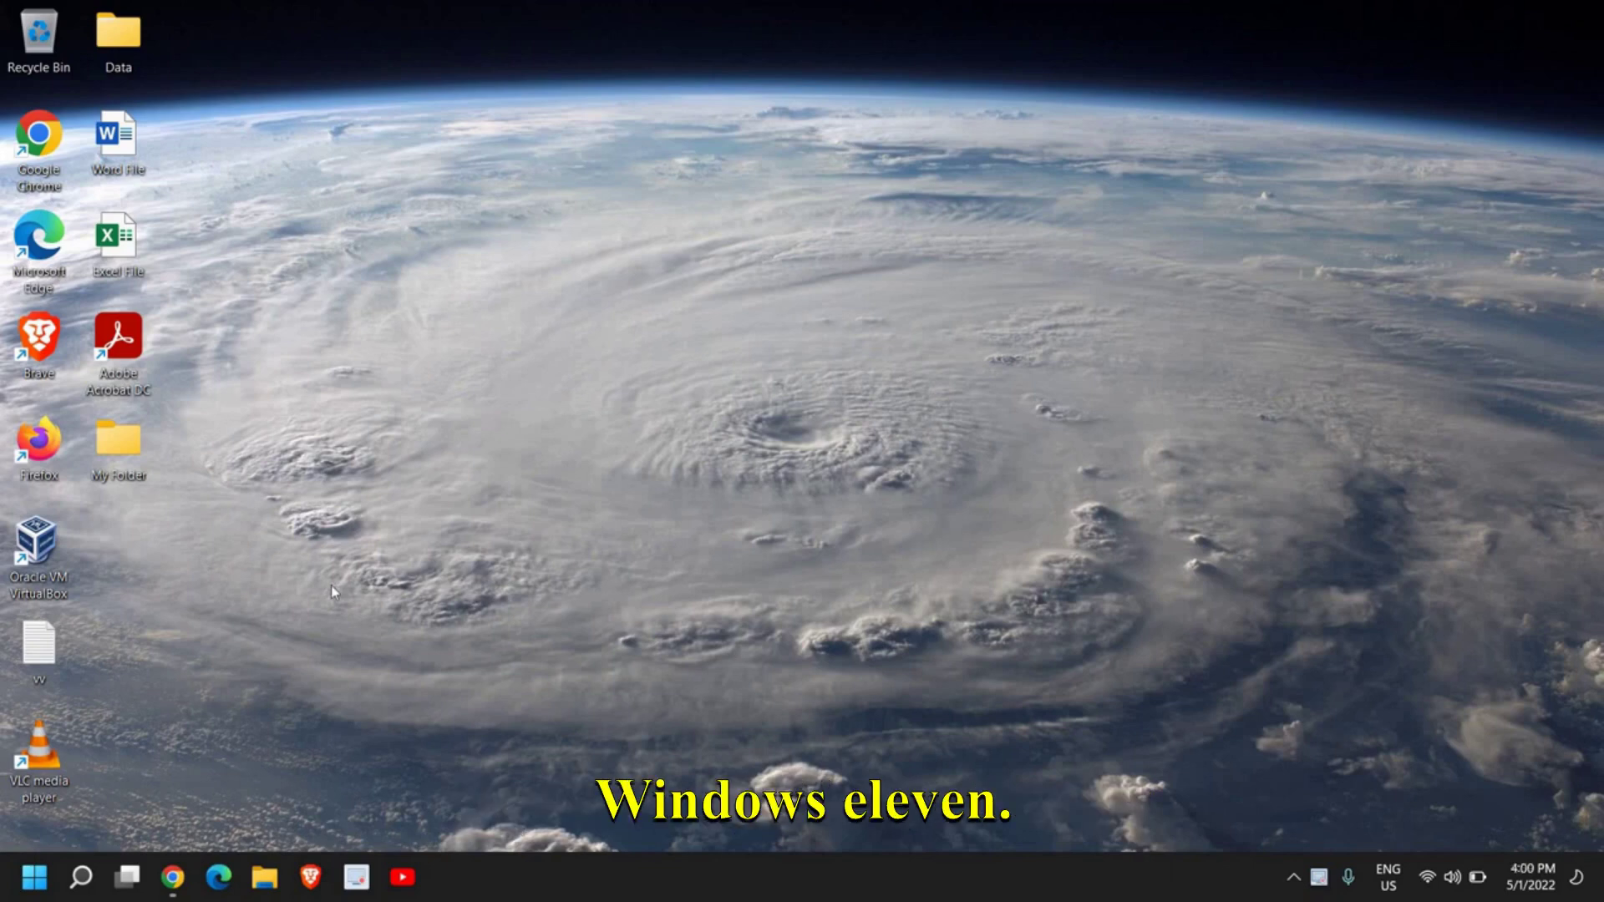
# Open File Explorer maximized and navigate to C:\Windows\SoftwareDistribution\Download
pyautogui.click(265, 885)
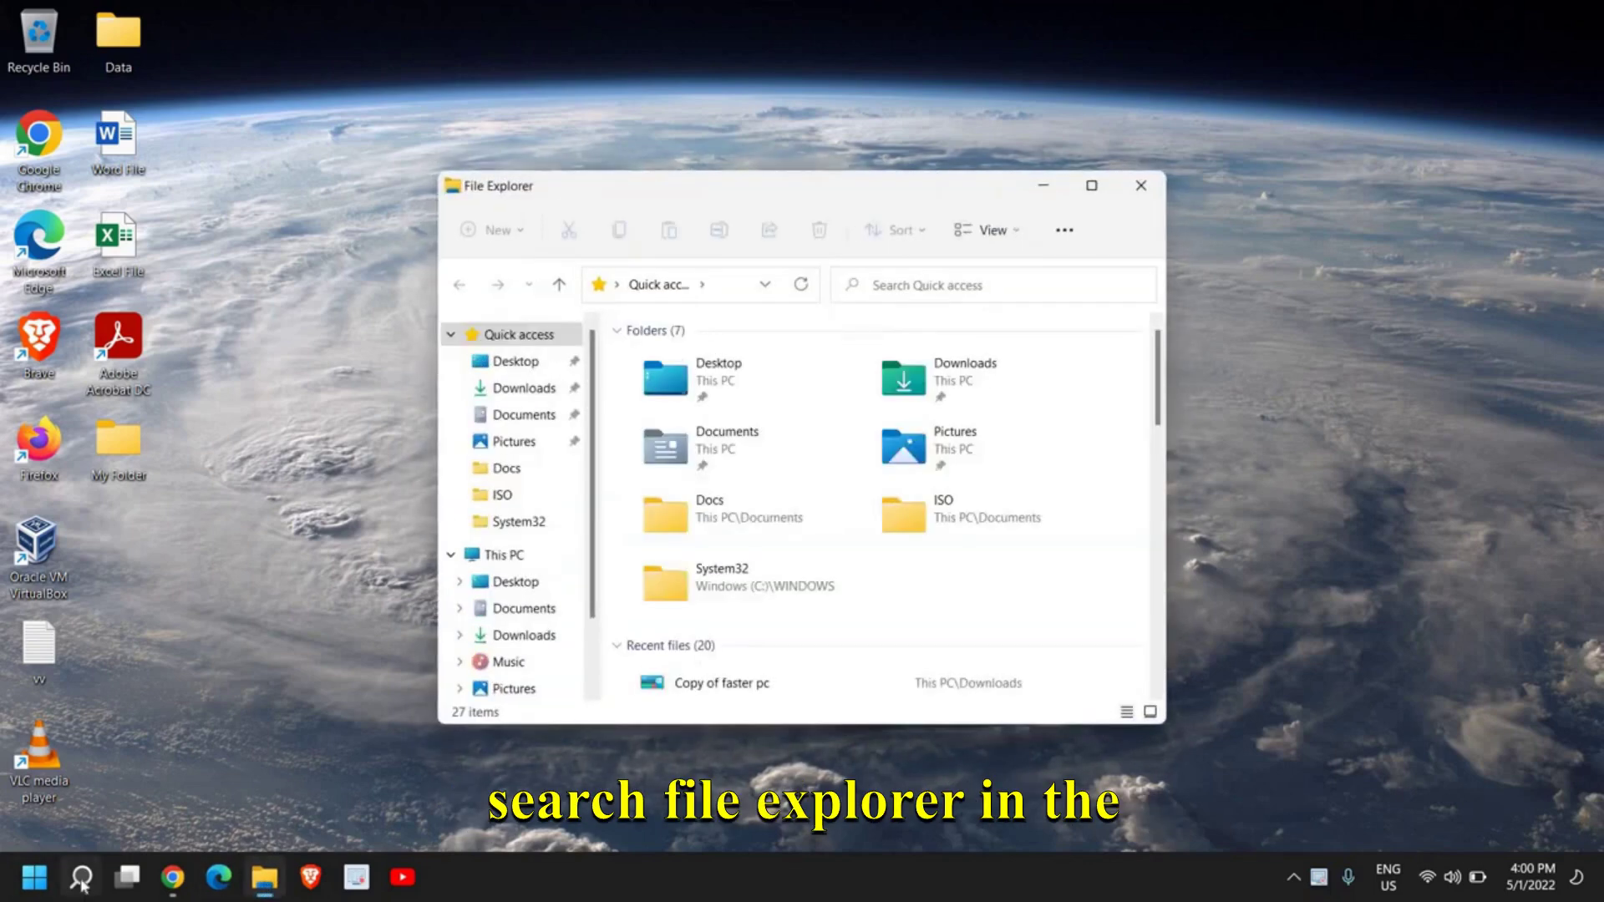
pyautogui.moveTo(79, 881)
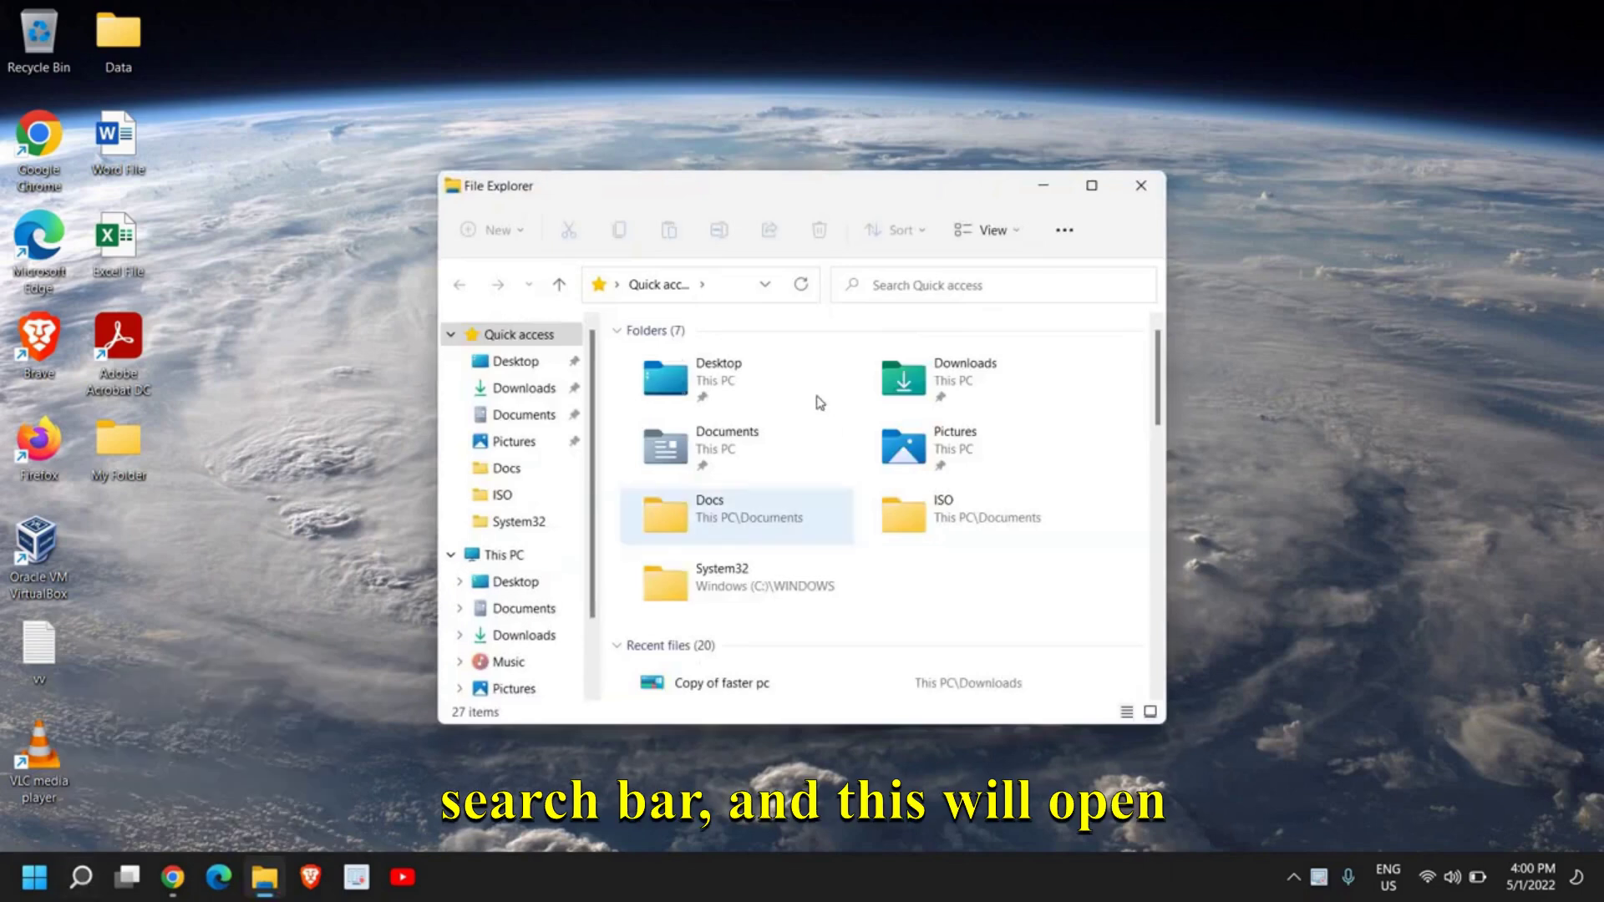
pyautogui.click(1091, 186)
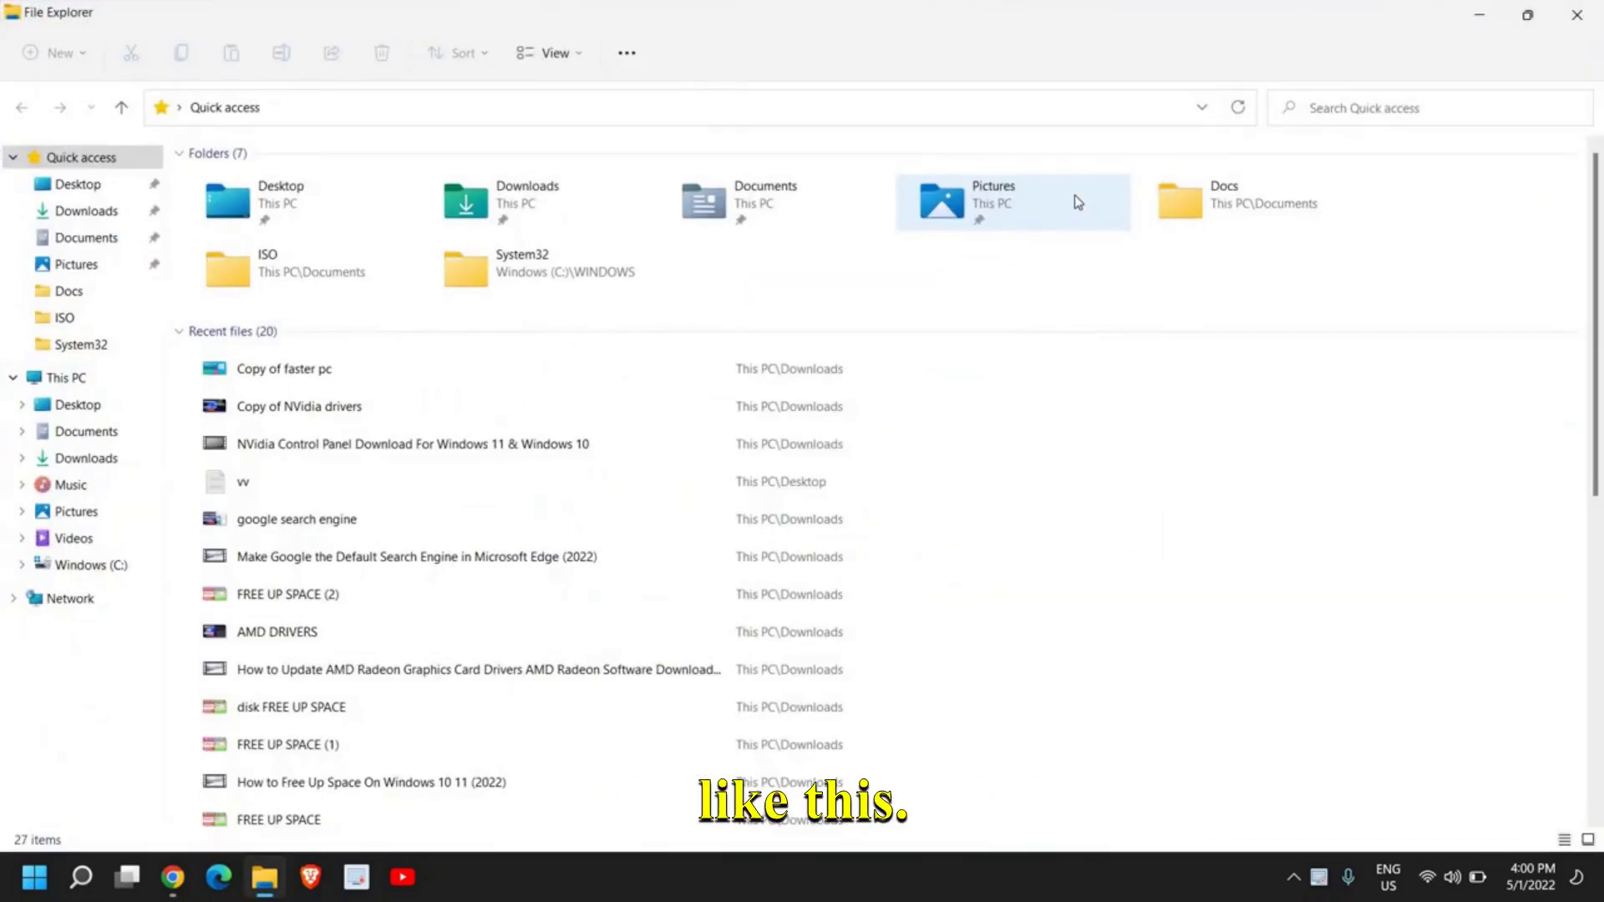
pyautogui.click(94, 563)
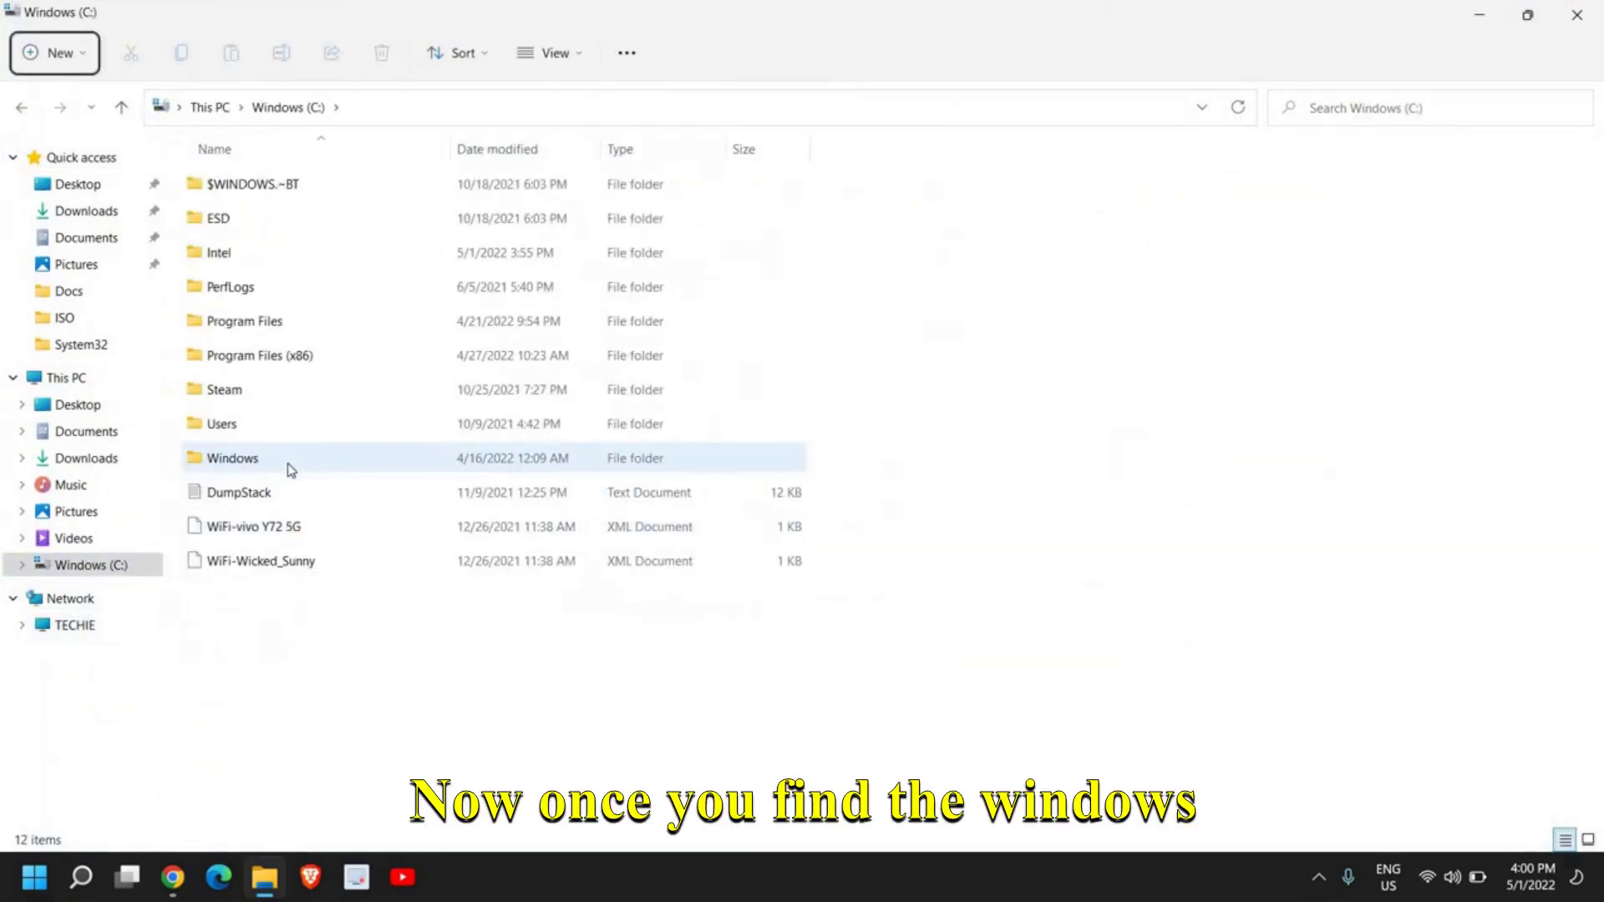
pyautogui.click(290, 466)
pyautogui.doubleClick(287, 464)
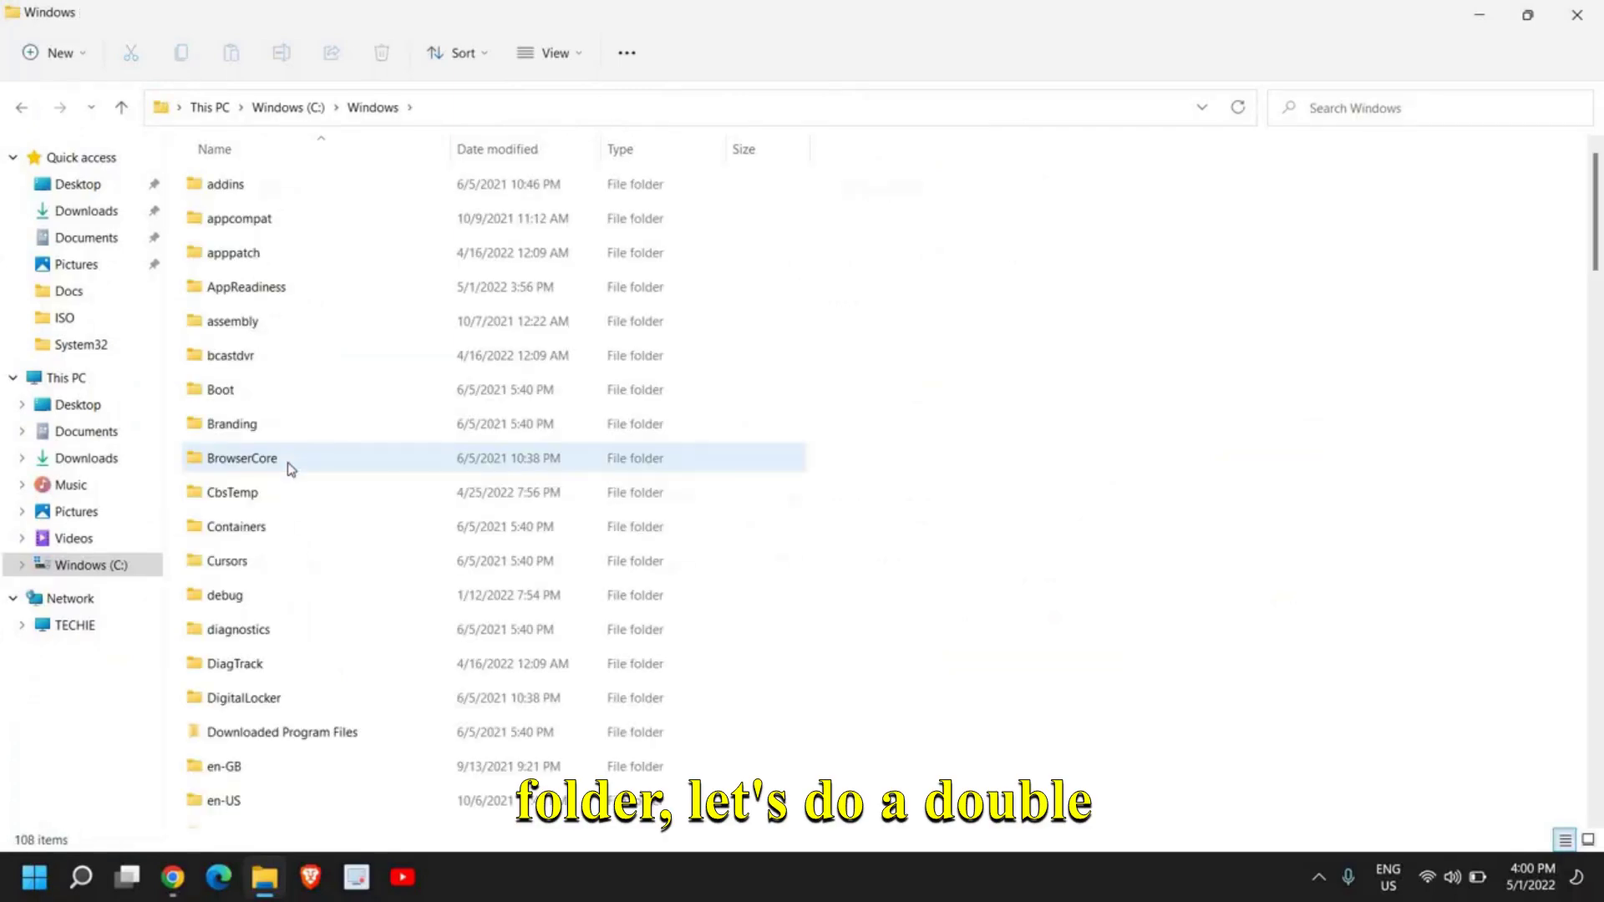
pyautogui.scroll(-10, 290, 470)
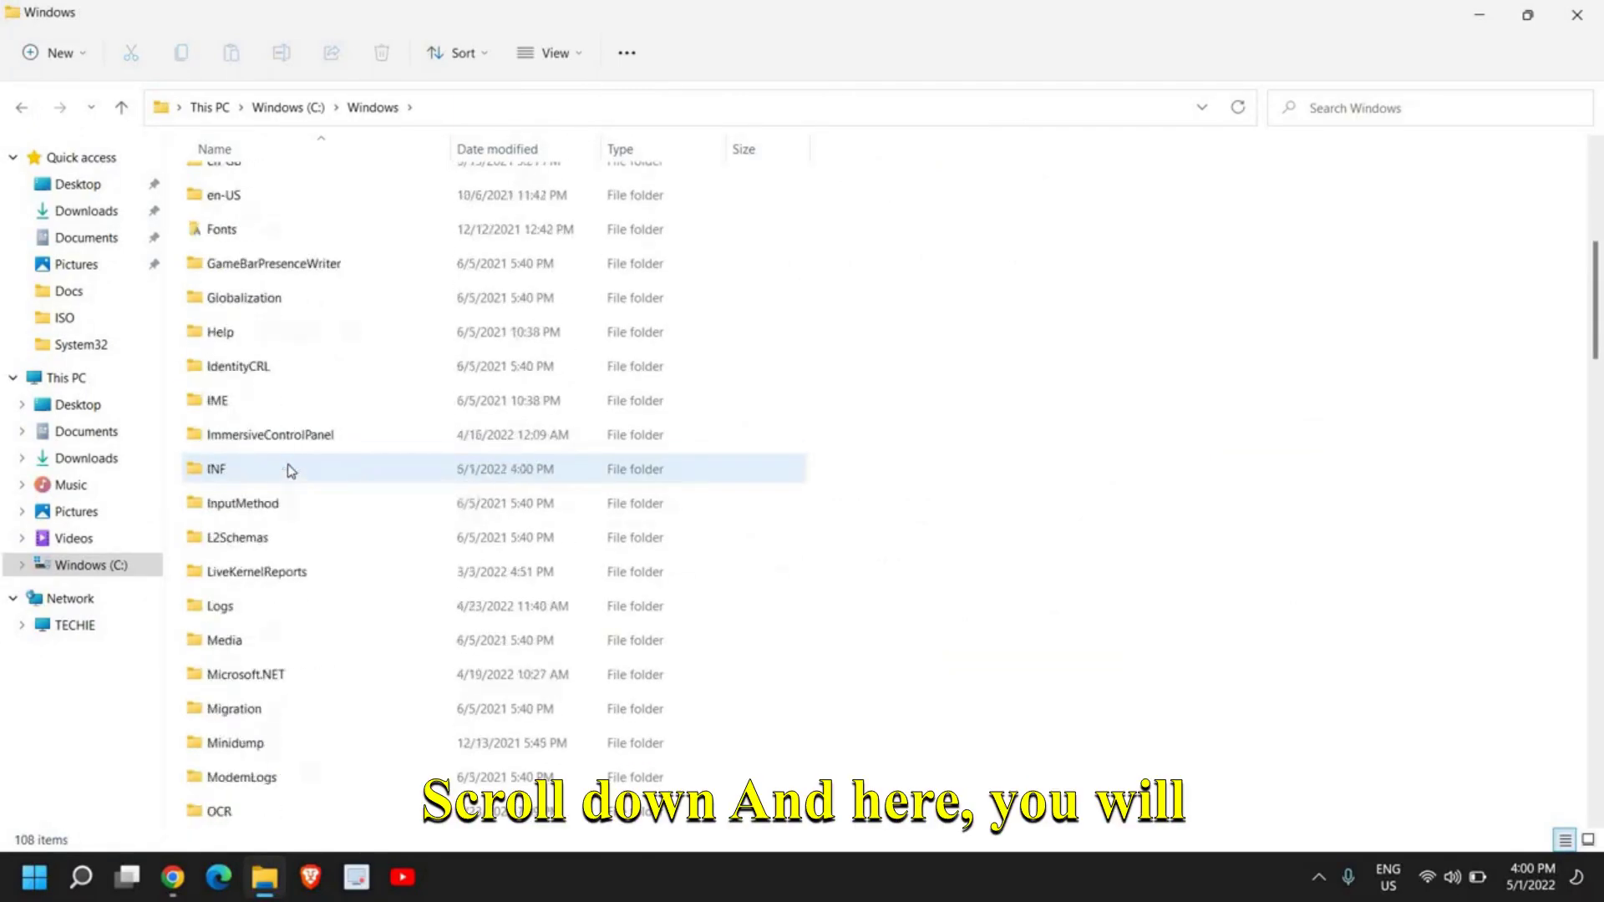
pyautogui.scroll(-4, 290, 470)
pyautogui.scroll(-2, 286, 573)
pyautogui.moveTo(268, 586)
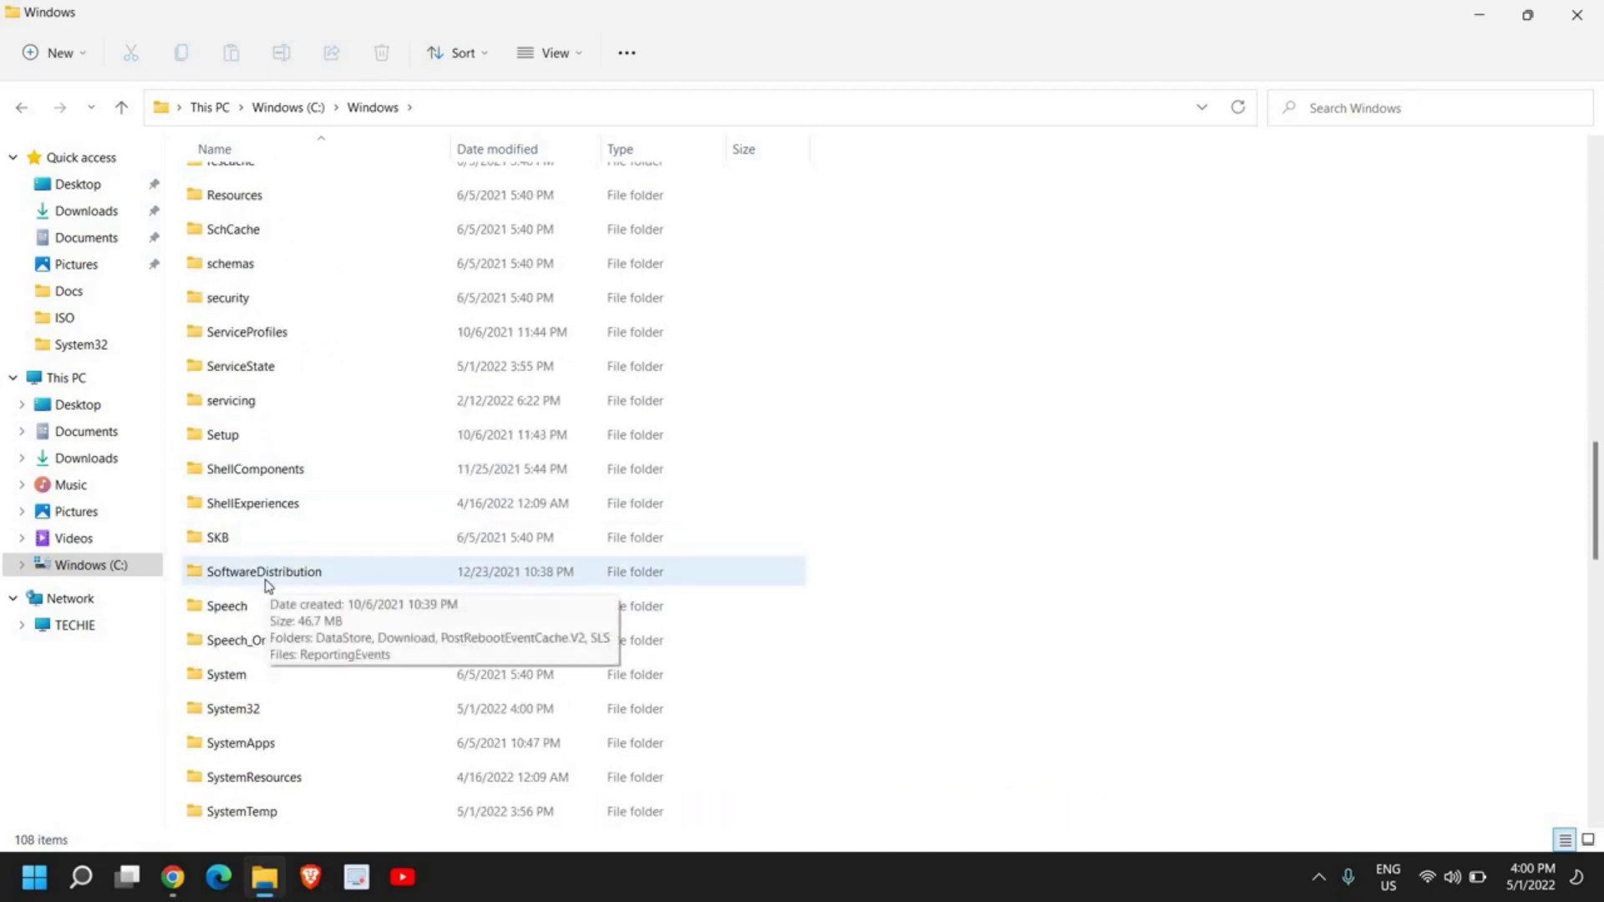
pyautogui.doubleClick(267, 583)
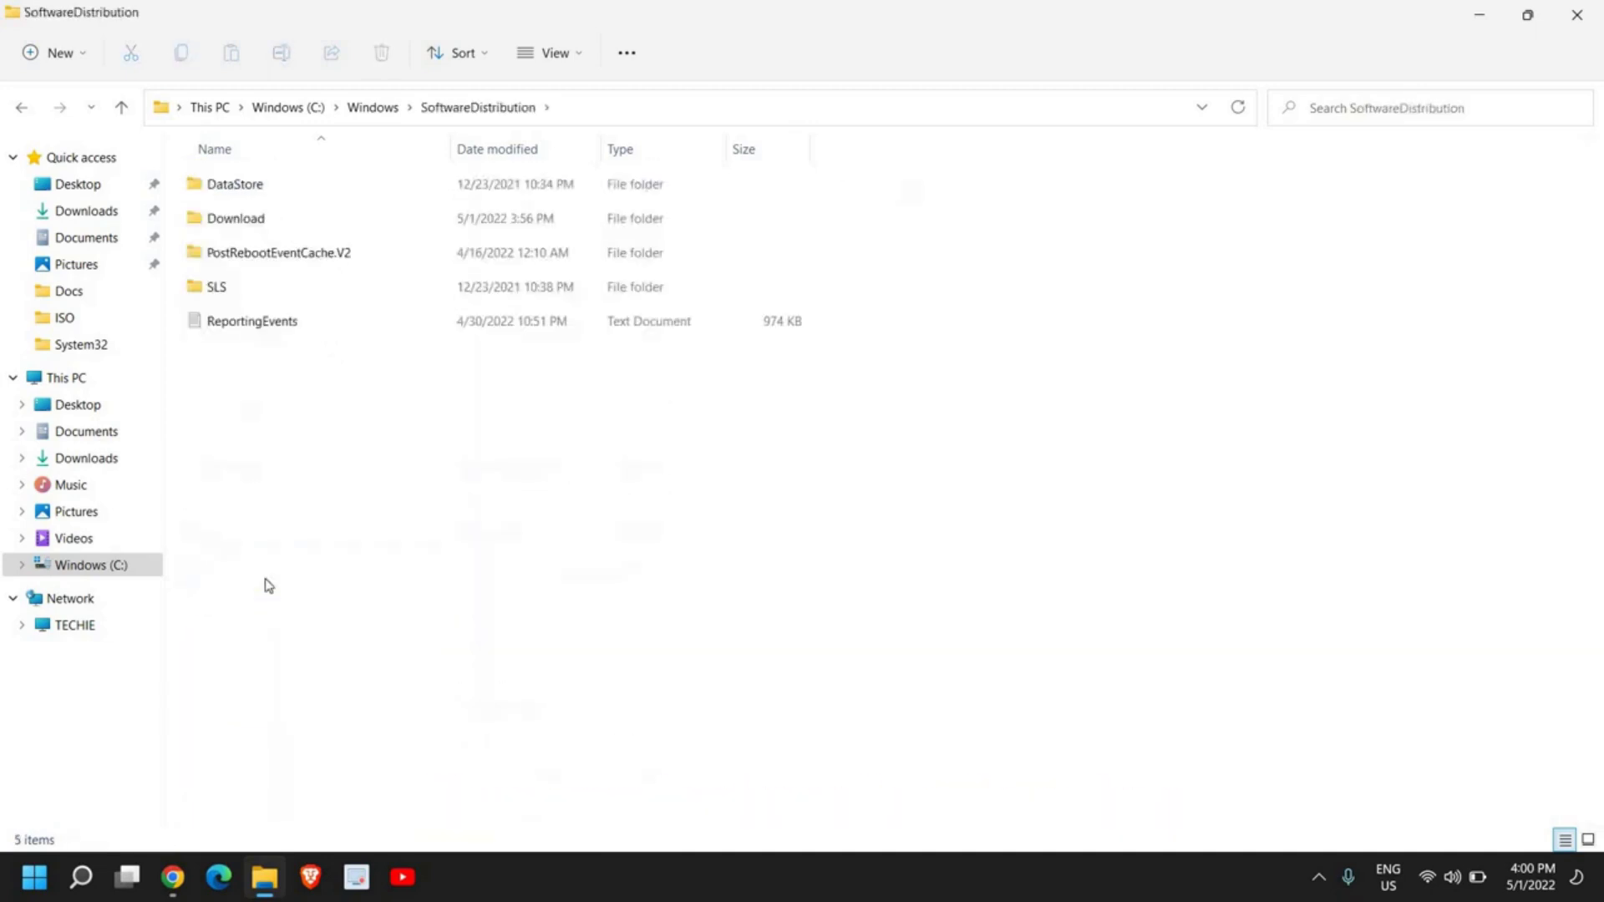
pyautogui.doubleClick(250, 224)
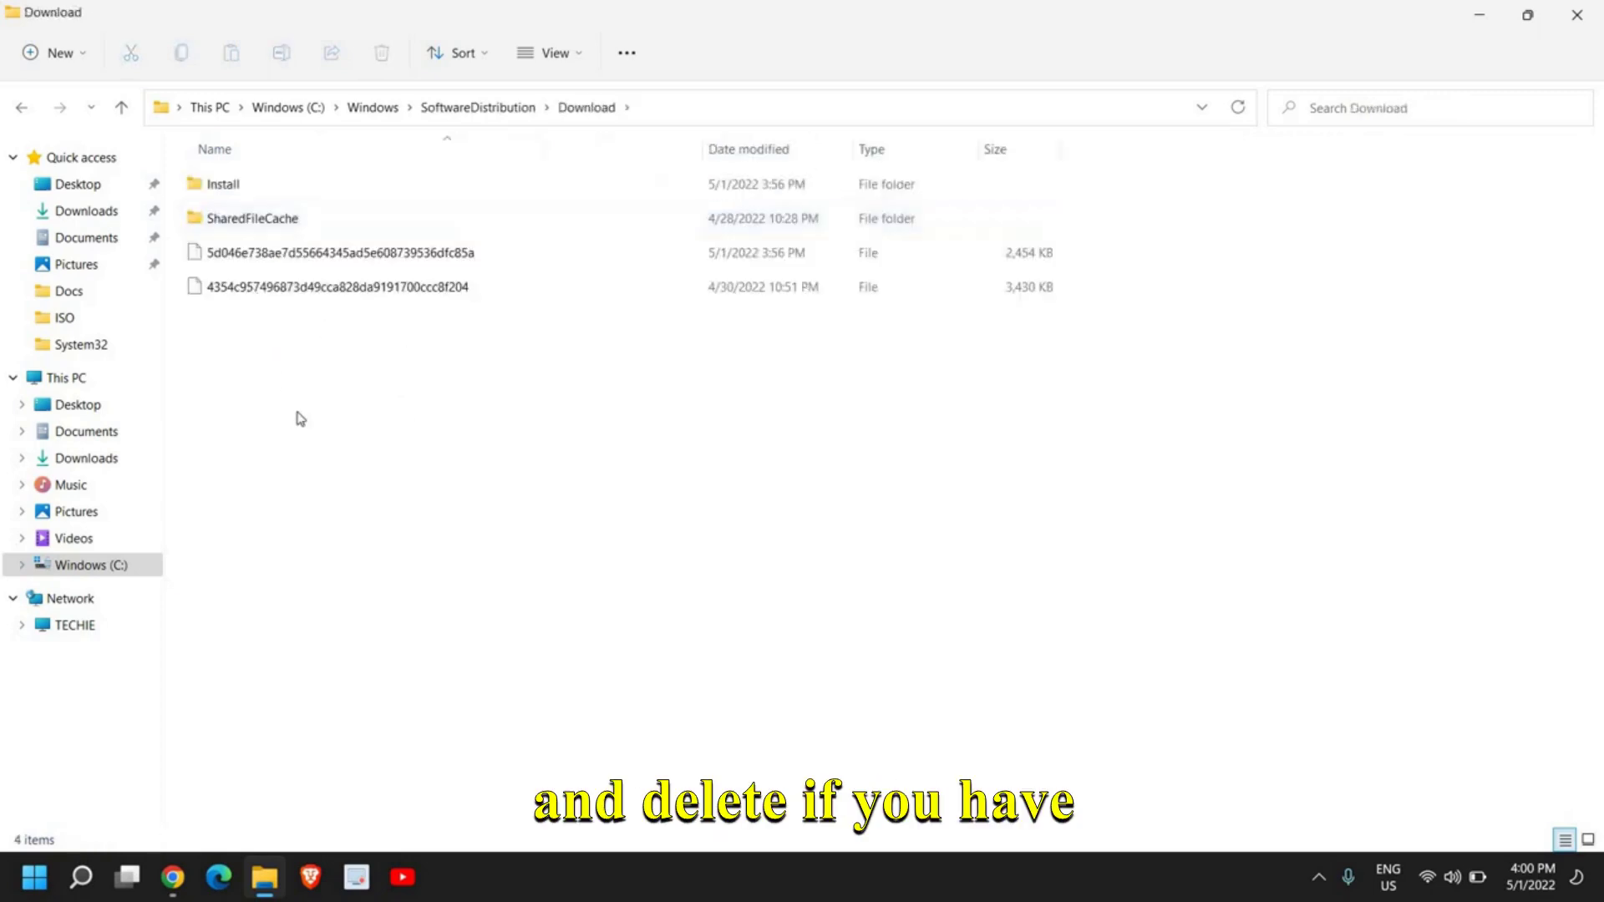
# Permanently delete all four cached update items with administrator permission, then close File Explorer
pyautogui.hotkey('ctrl', 'a')
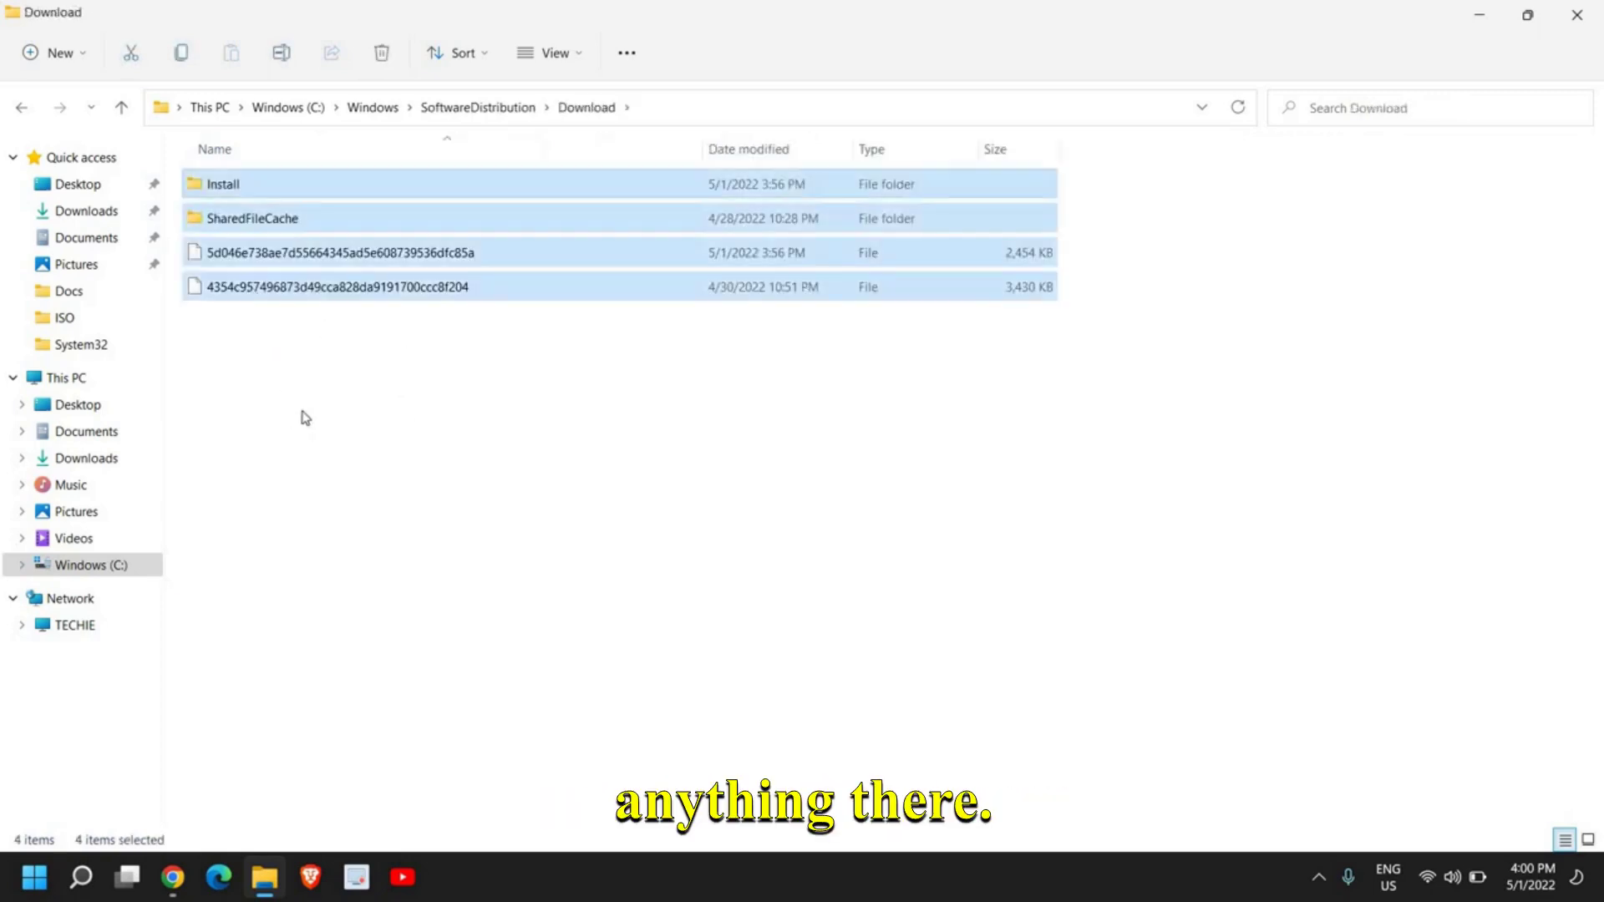
pyautogui.hotkey('shift', 'Delete')
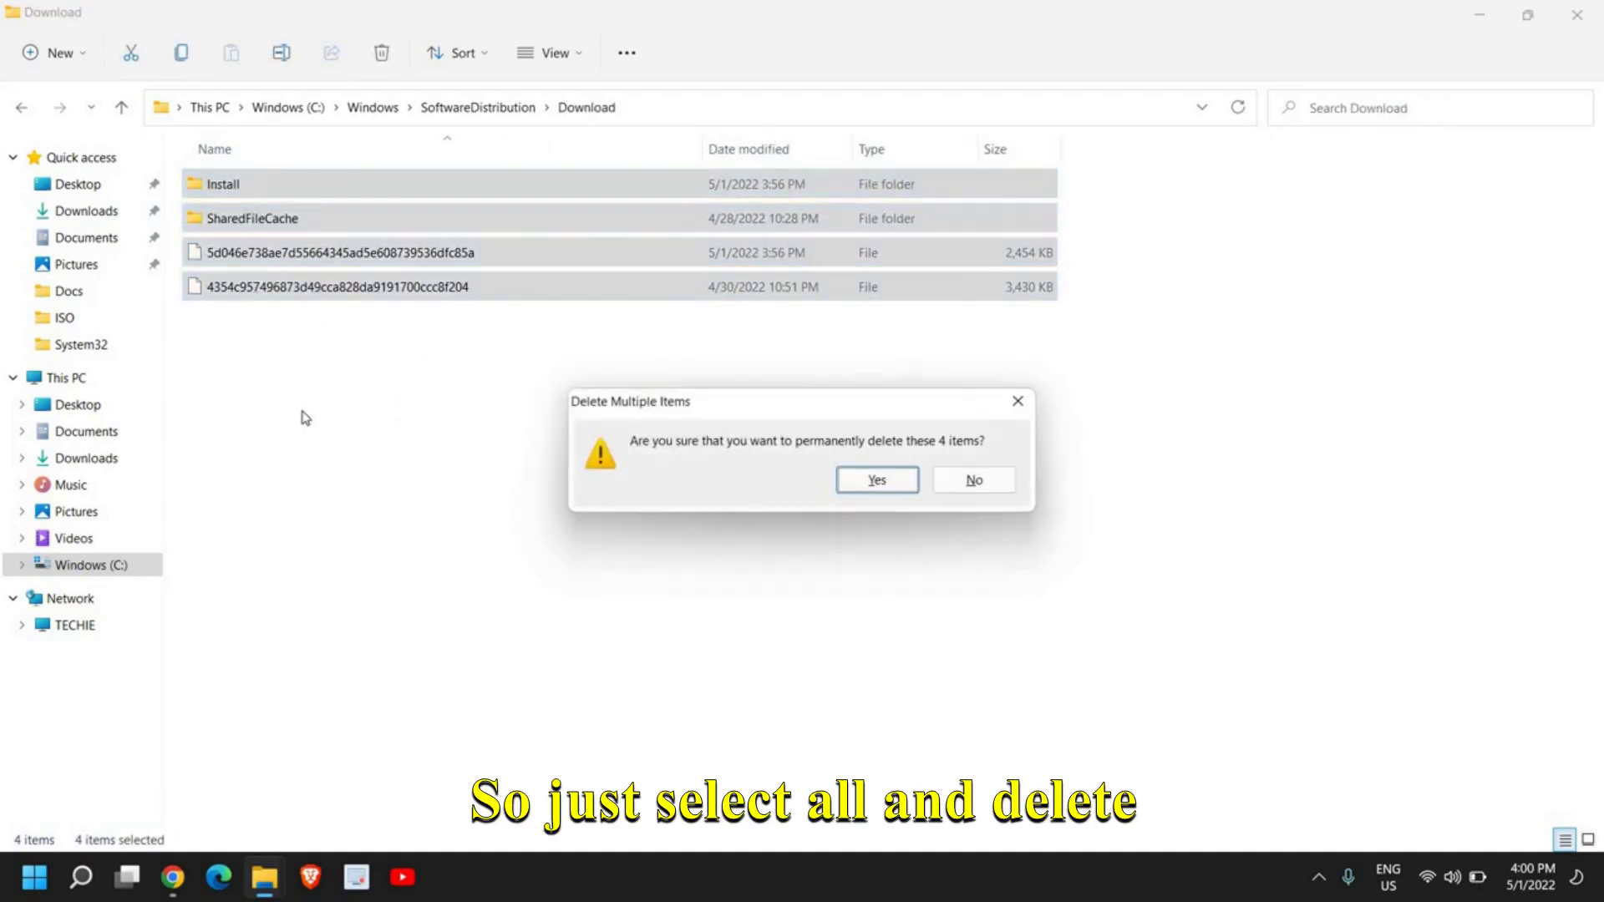
pyautogui.press('Return')
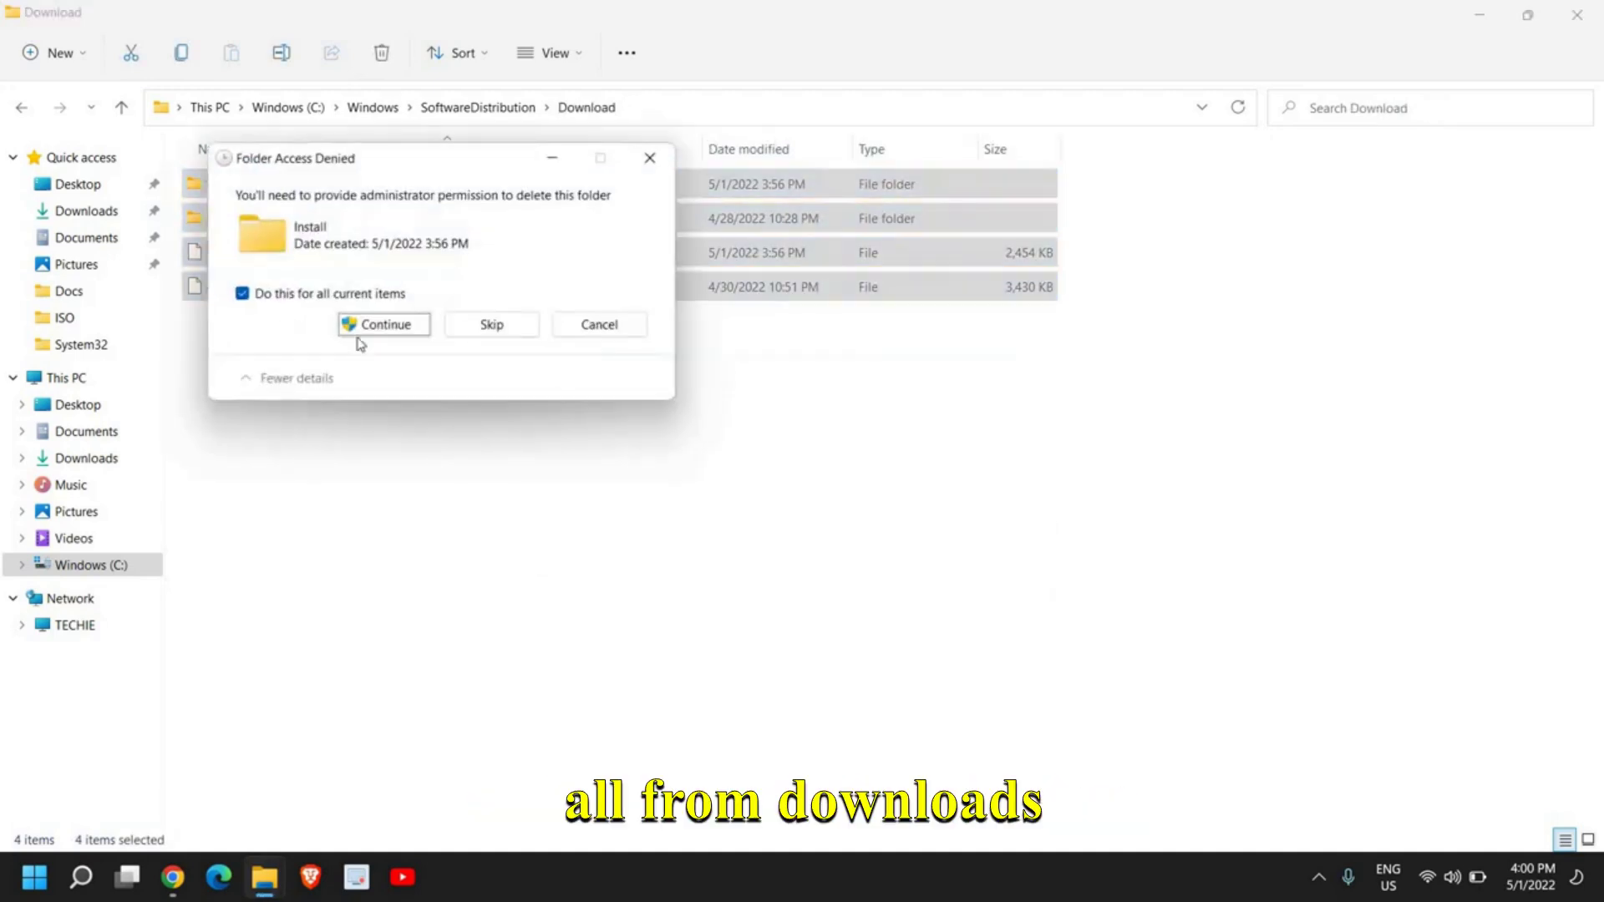
pyautogui.click(382, 331)
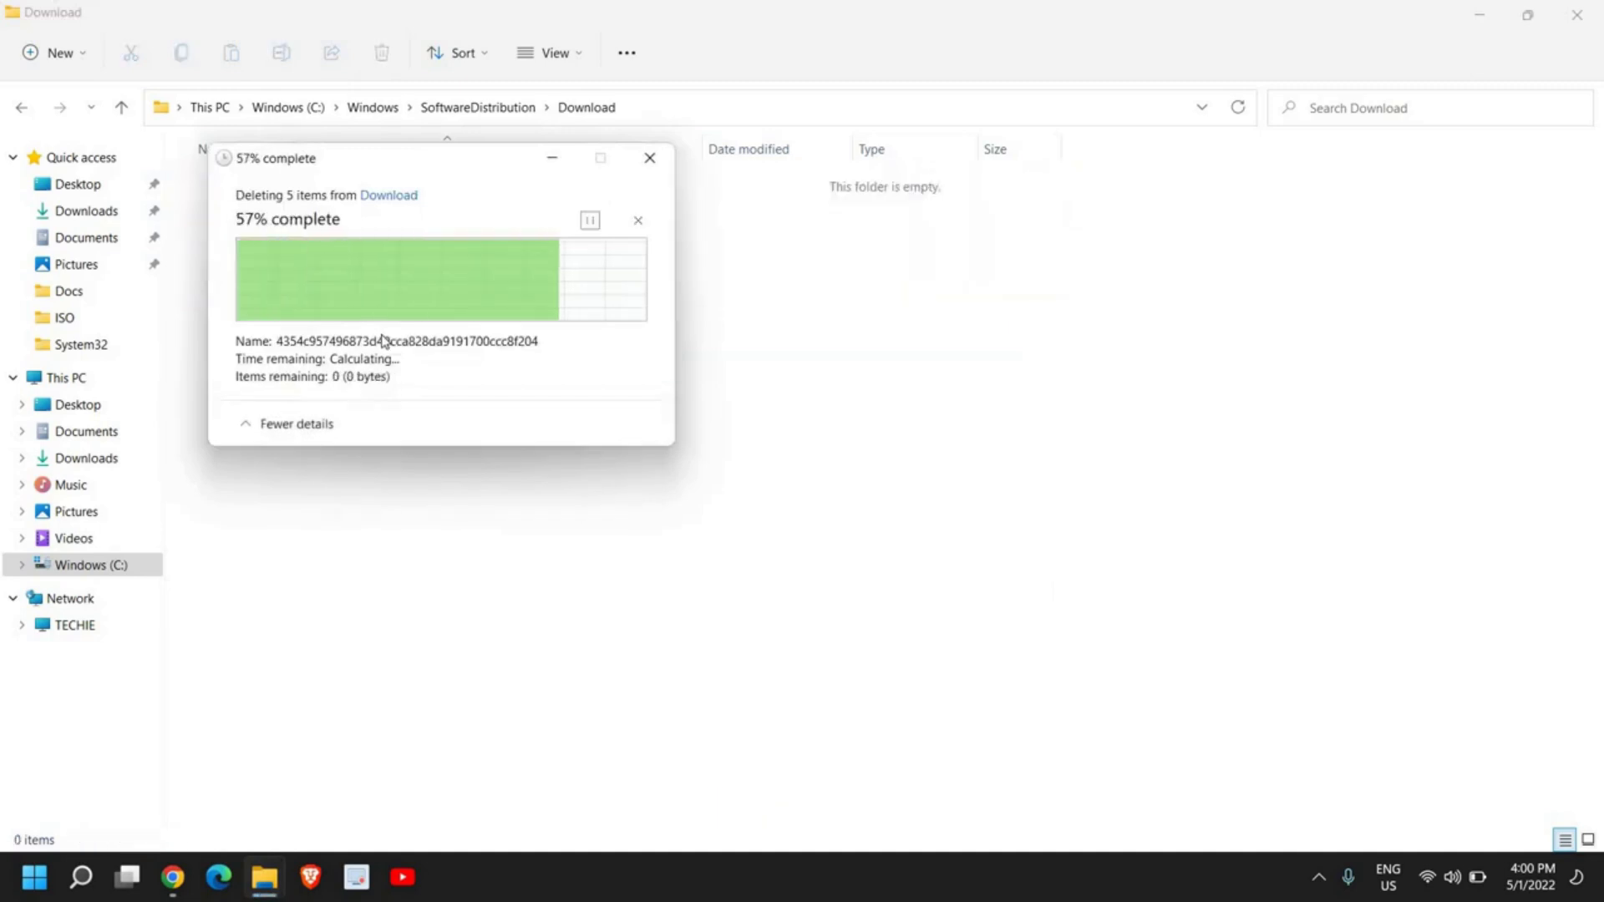
pyautogui.click(1575, 15)
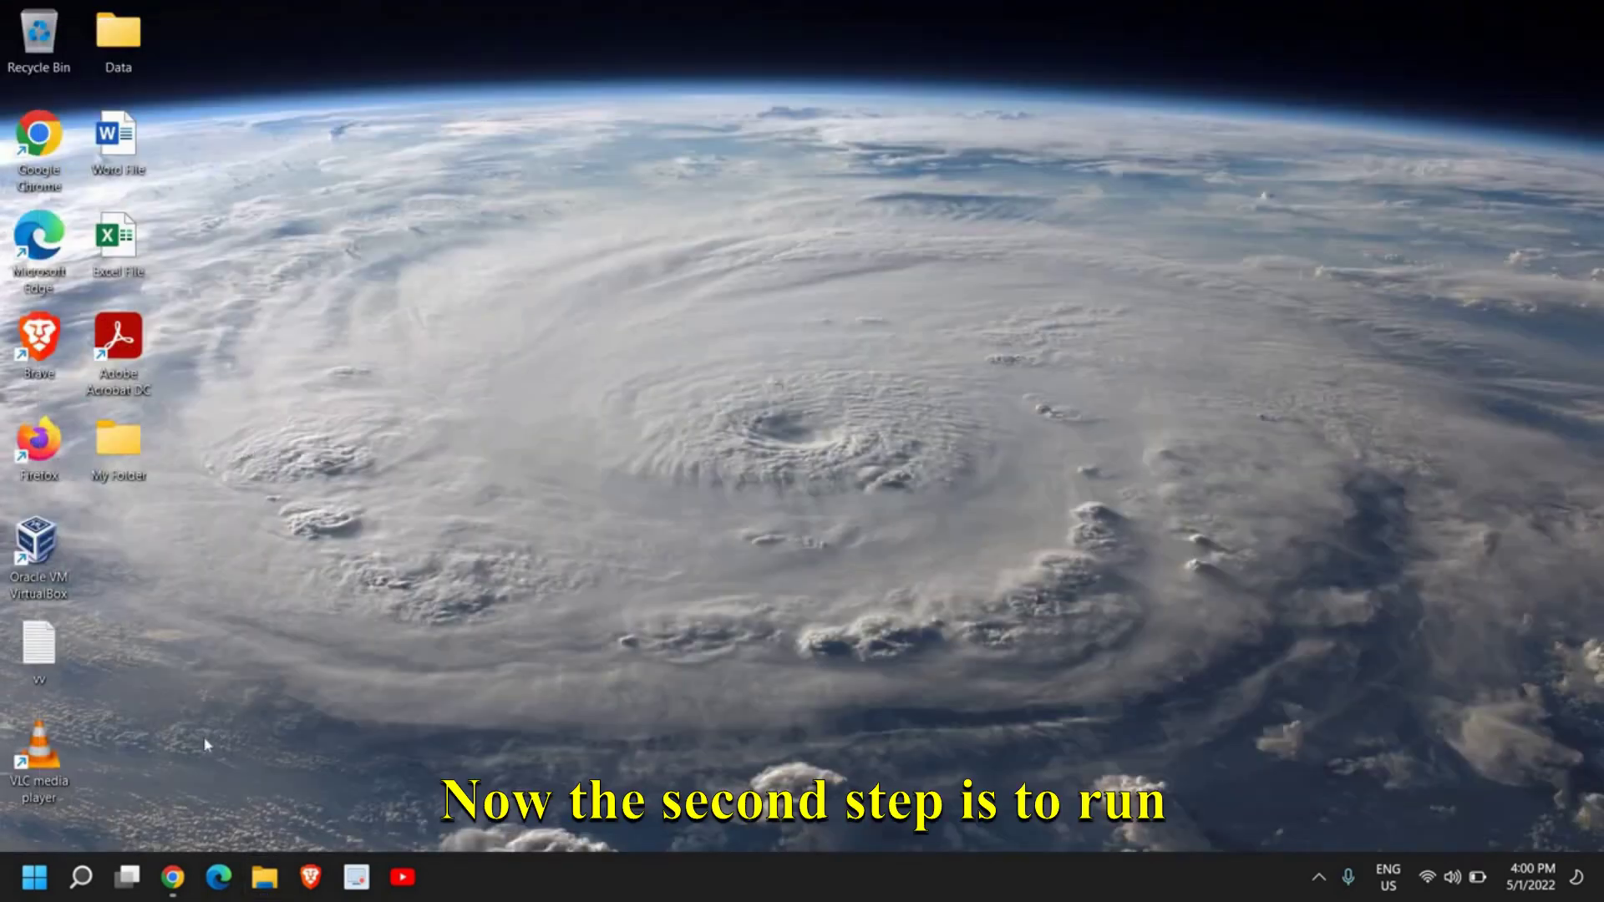
# Search 'tr' in Windows Search and open the System > Troubleshoot settings page
pyautogui.click(84, 876)
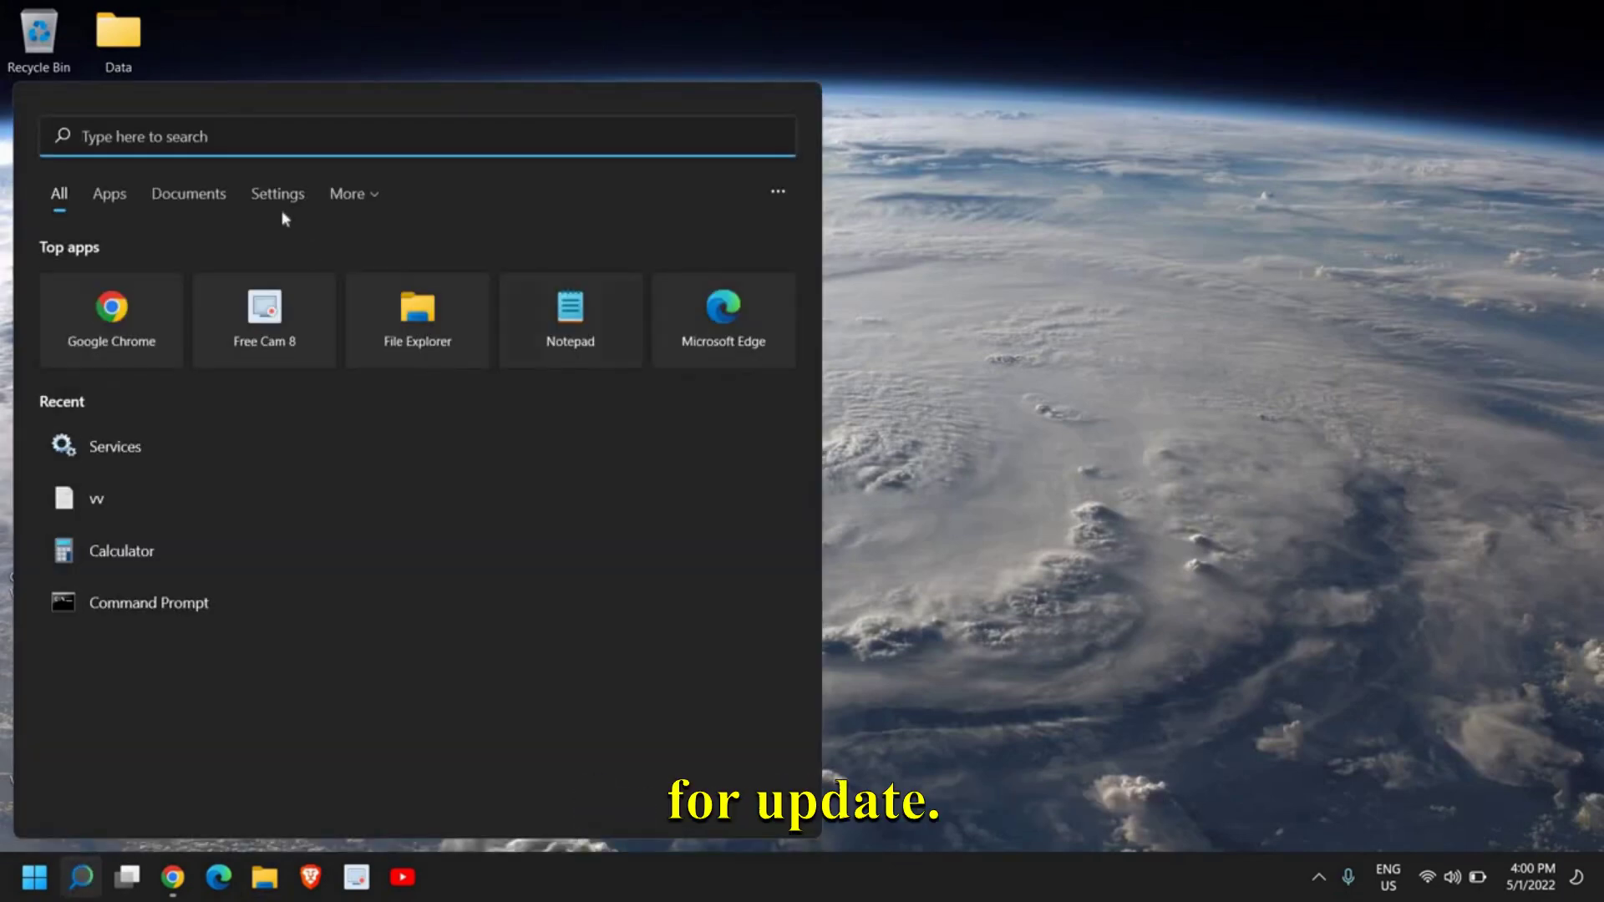
pyautogui.write('troubleshoot settings')
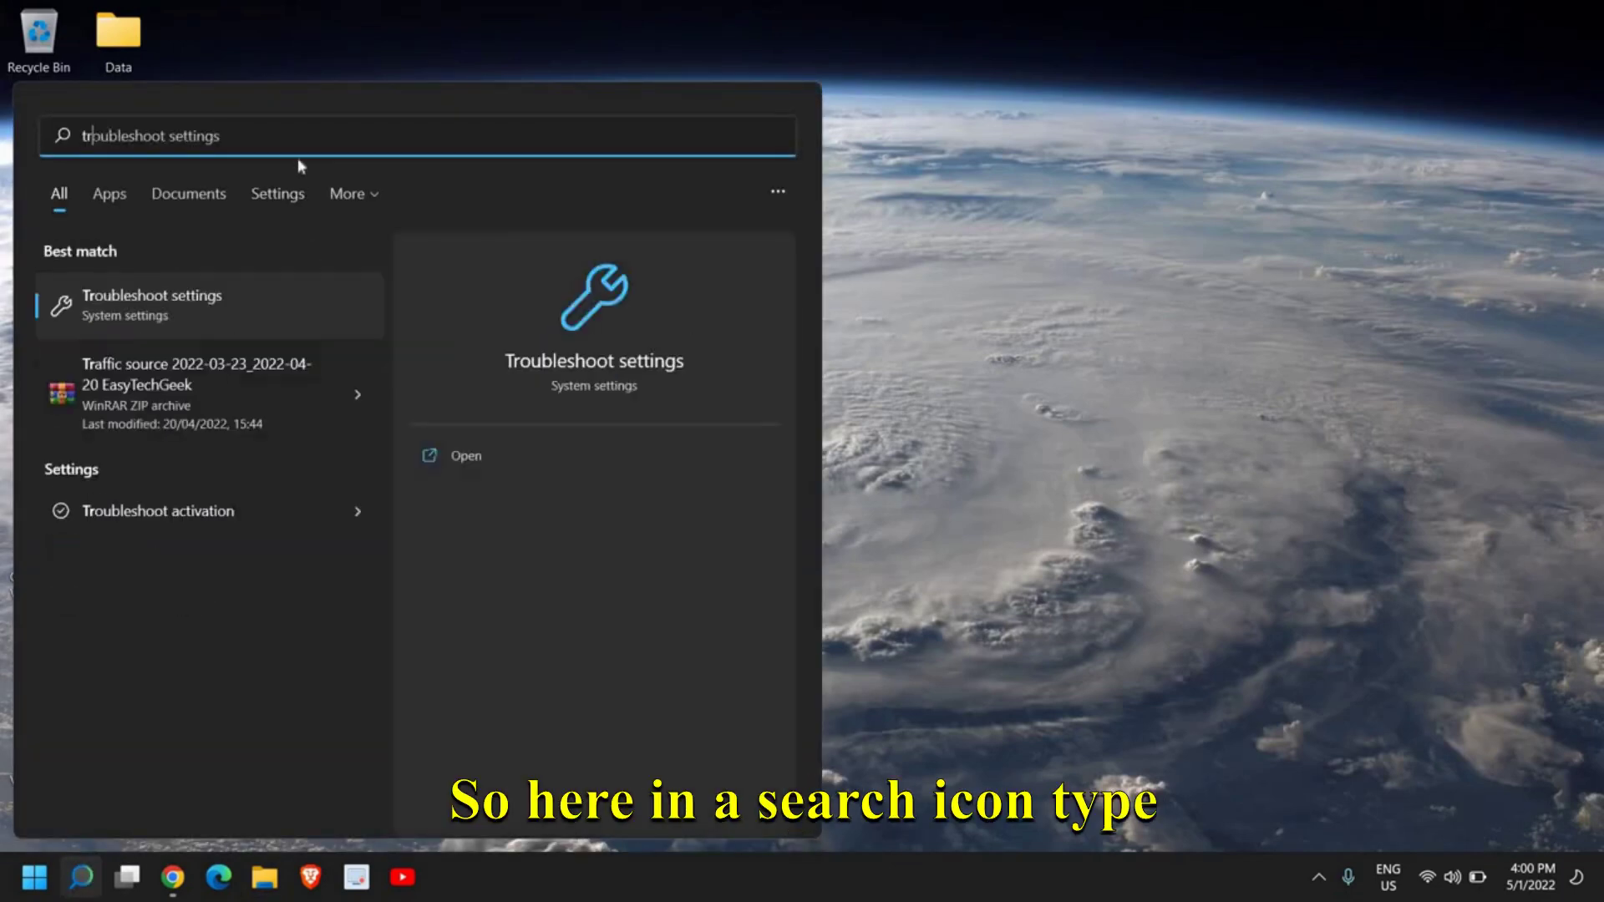
pyautogui.click(184, 302)
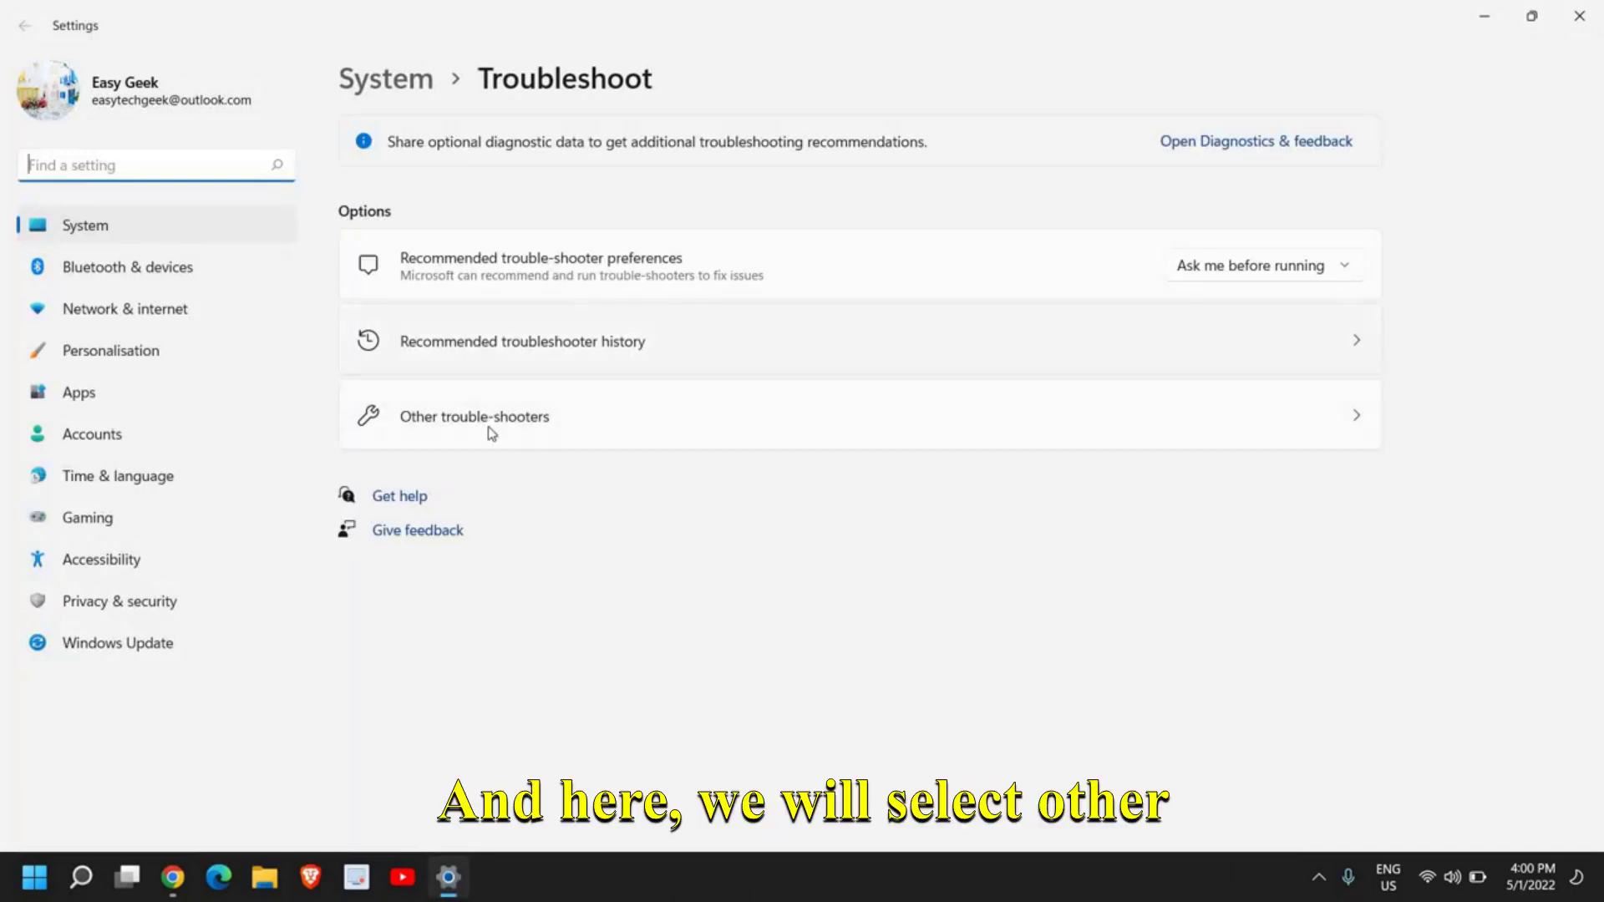
# Start the Windows Update troubleshooter from the Other trouble-shooters list
pyautogui.click(517, 428)
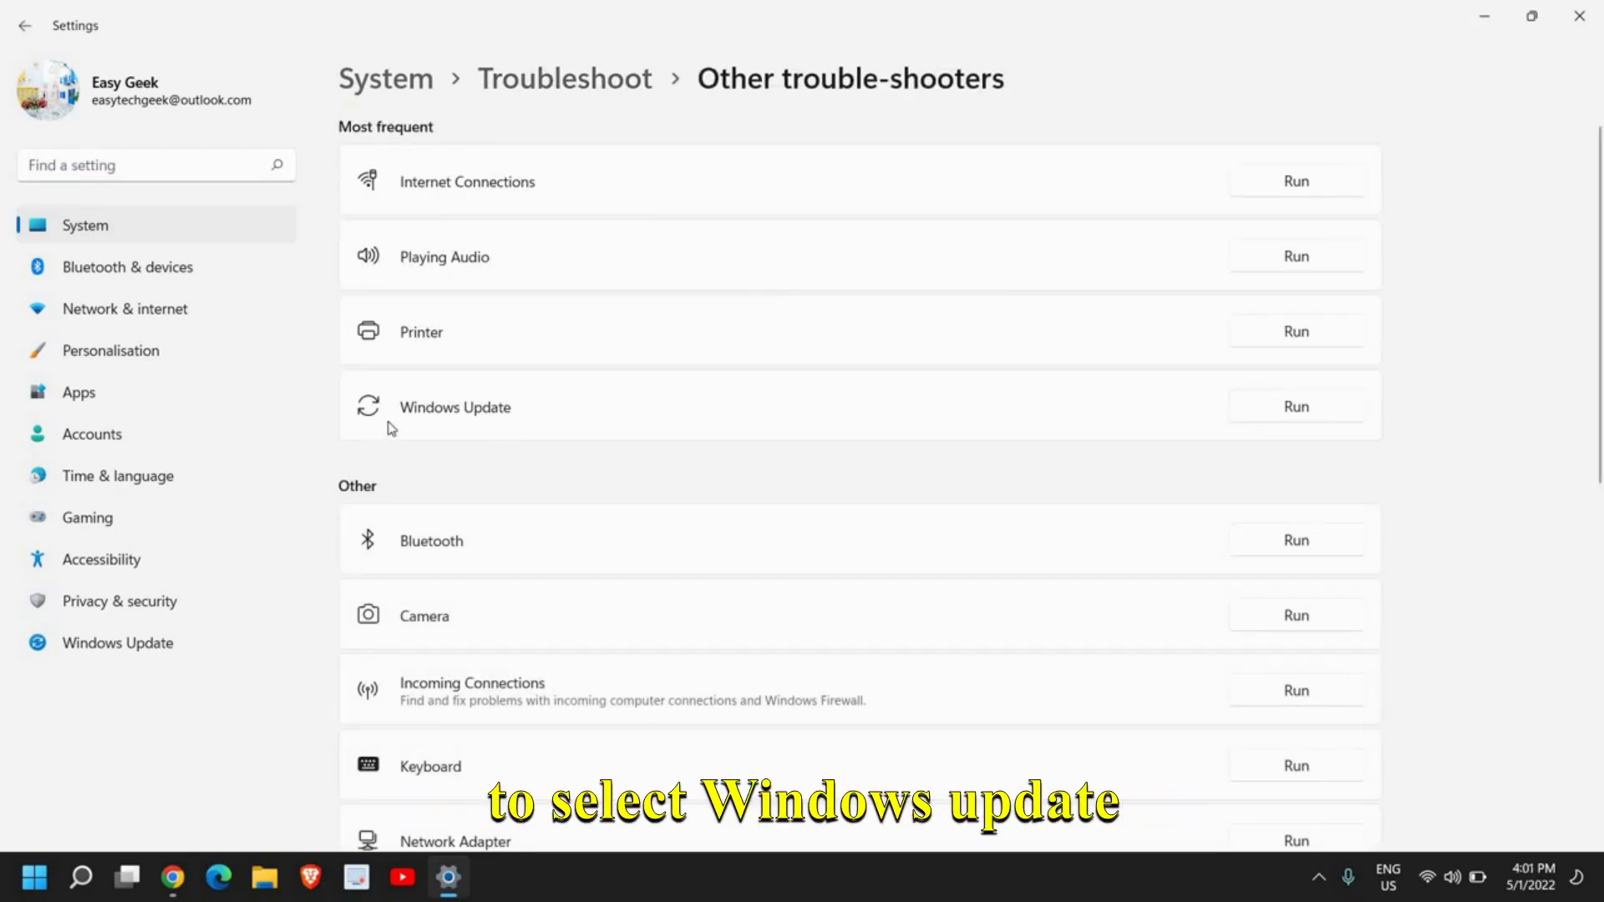
pyautogui.click(1304, 415)
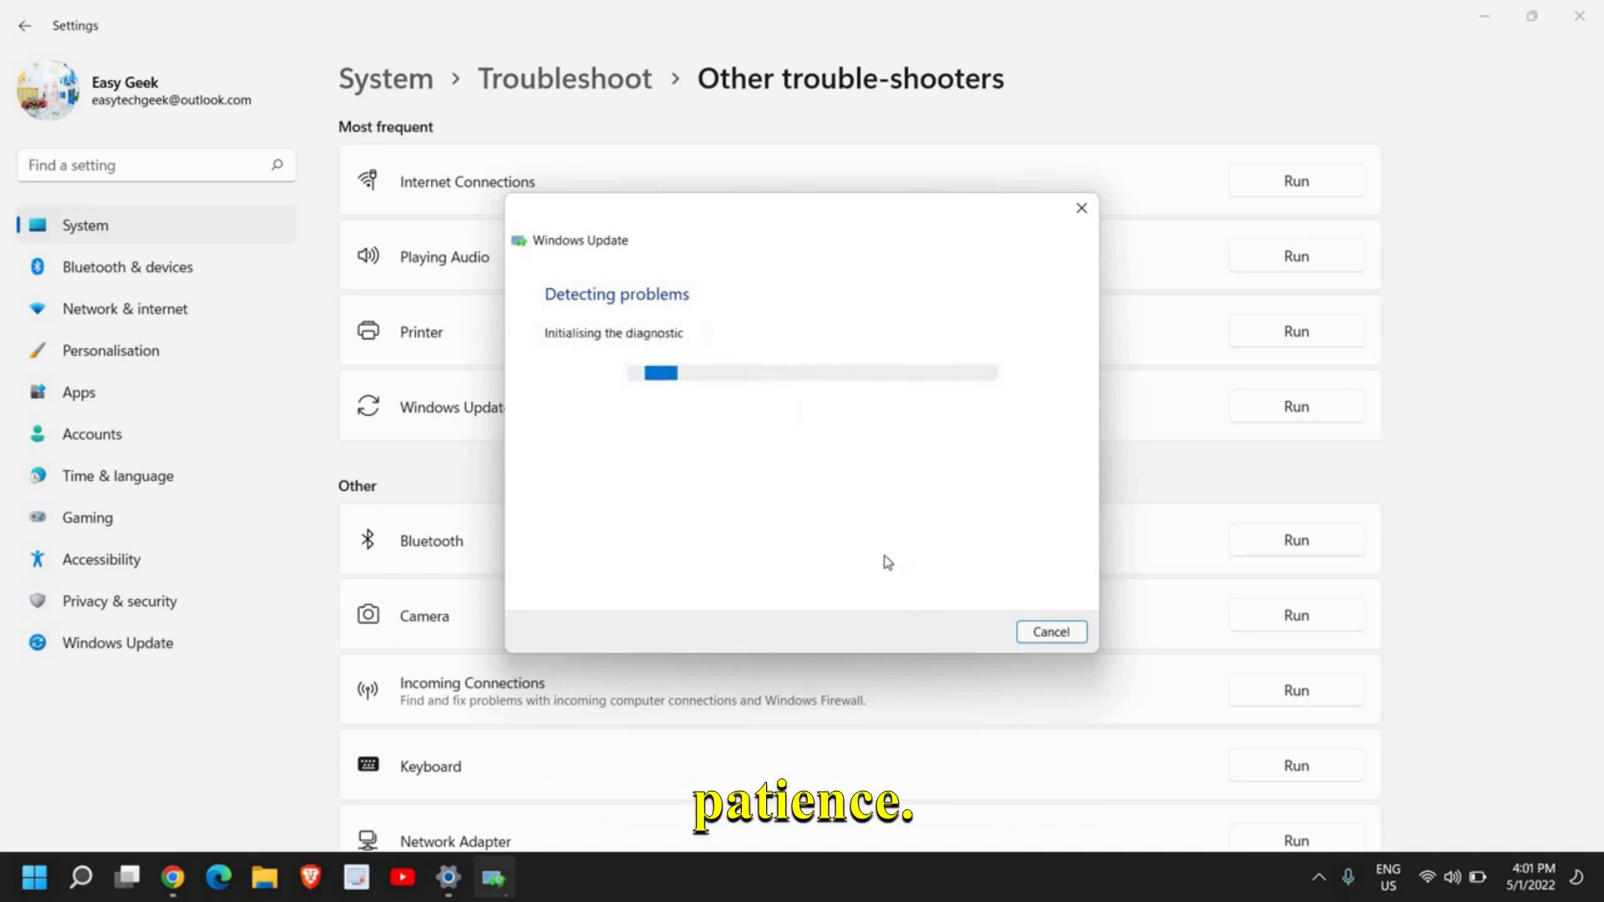
# Close the troubleshooter and Settings, then open the Run box from the Start context menu
pyautogui.click(1051, 632)
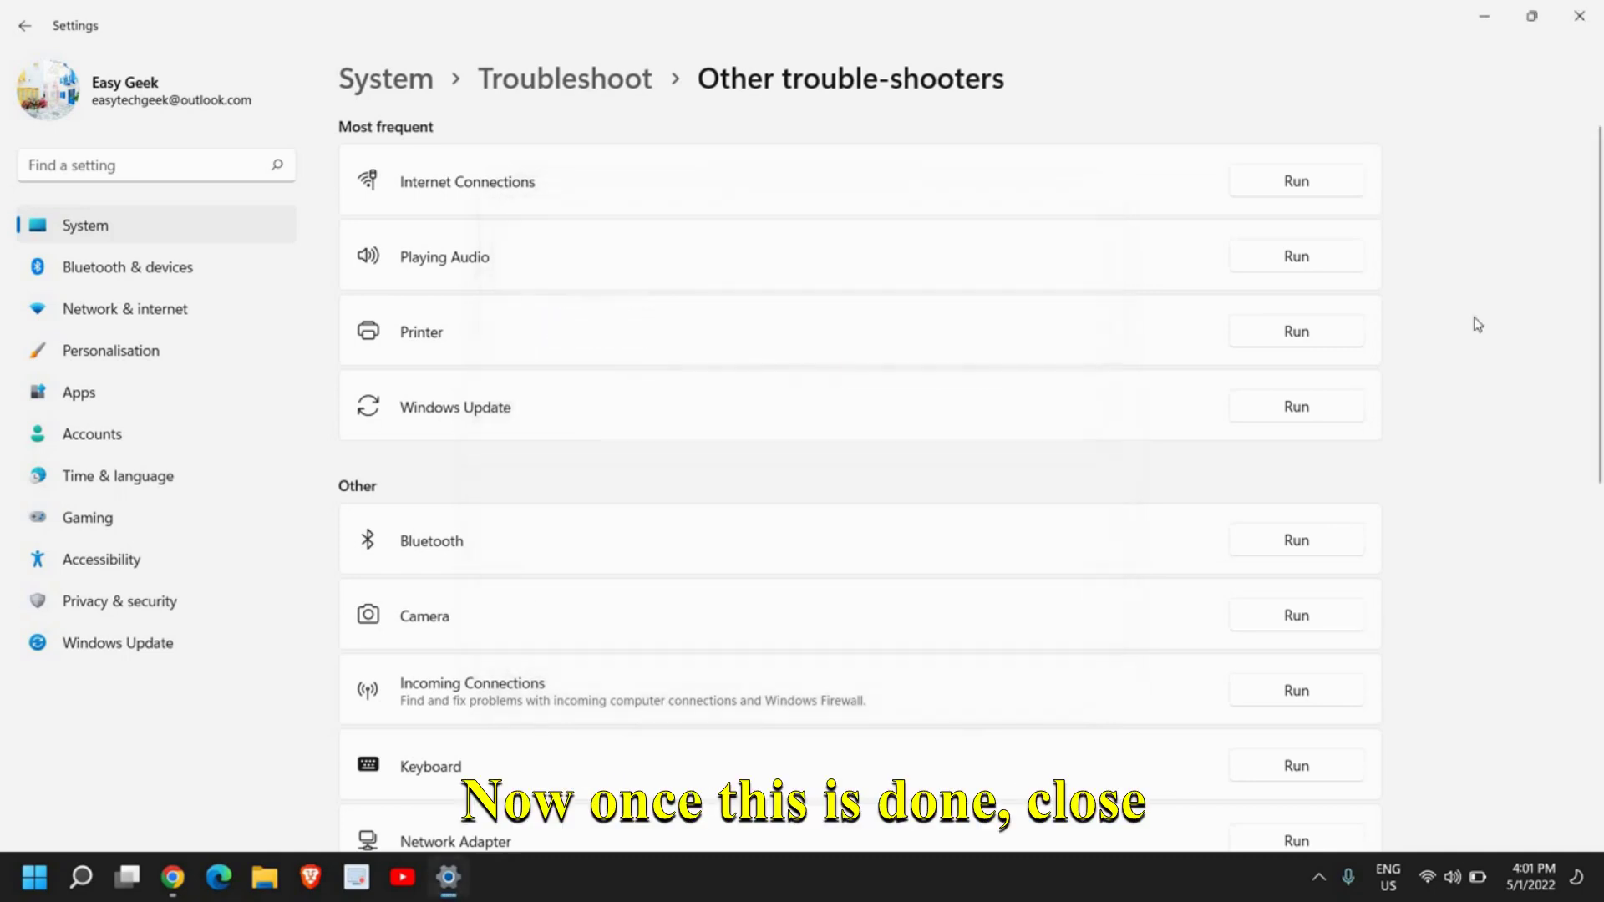
pyautogui.click(1597, 8)
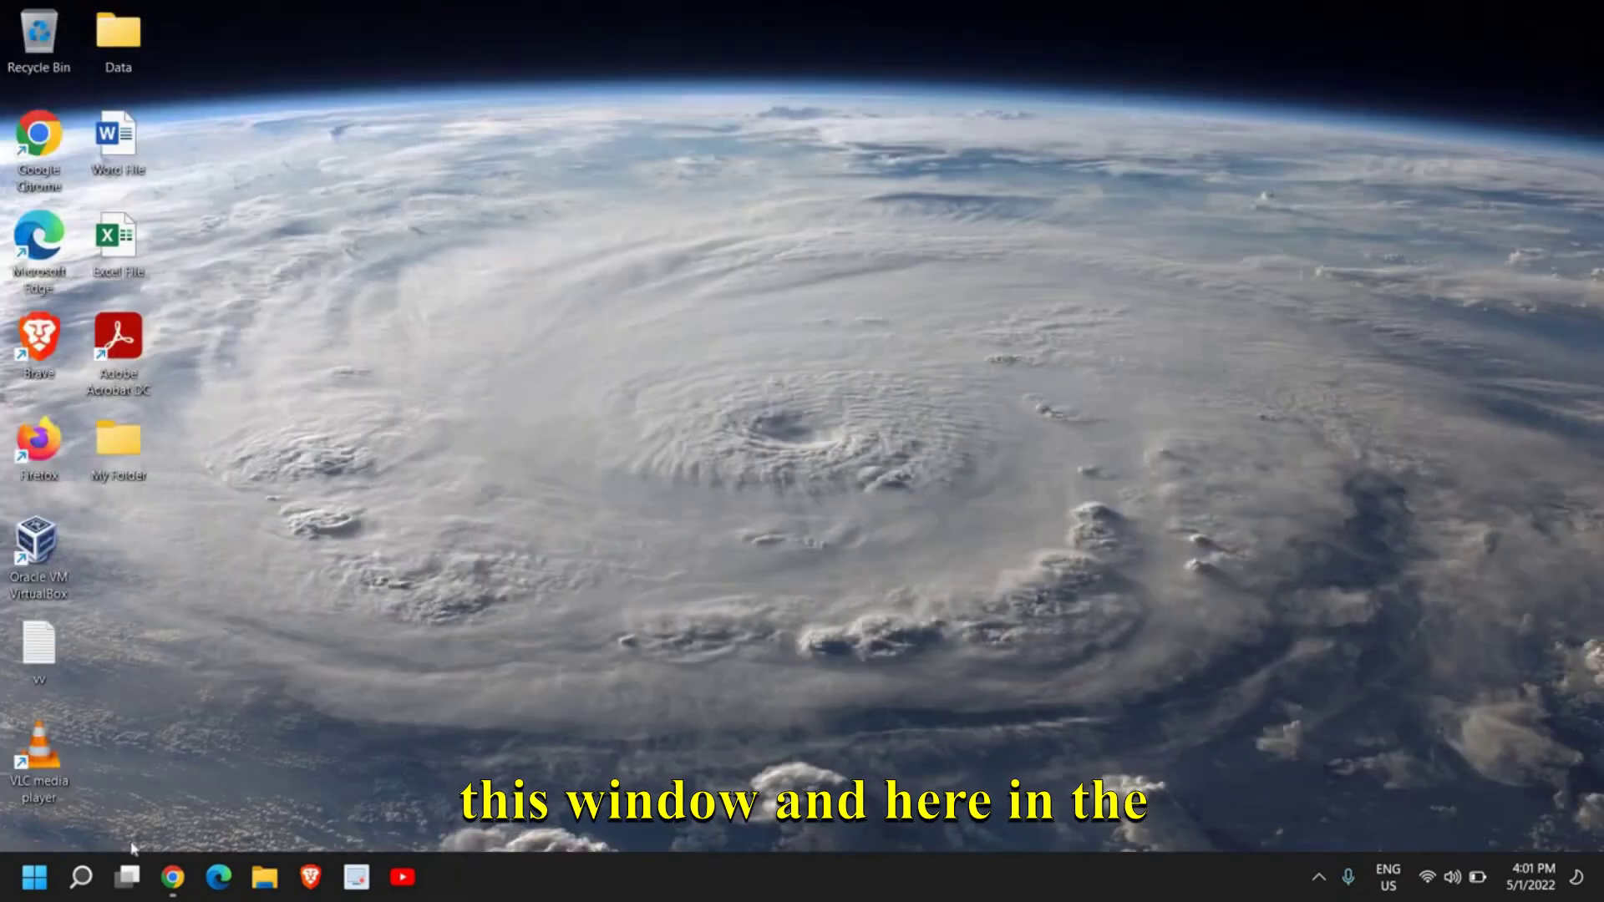
pyautogui.rightClick(36, 878)
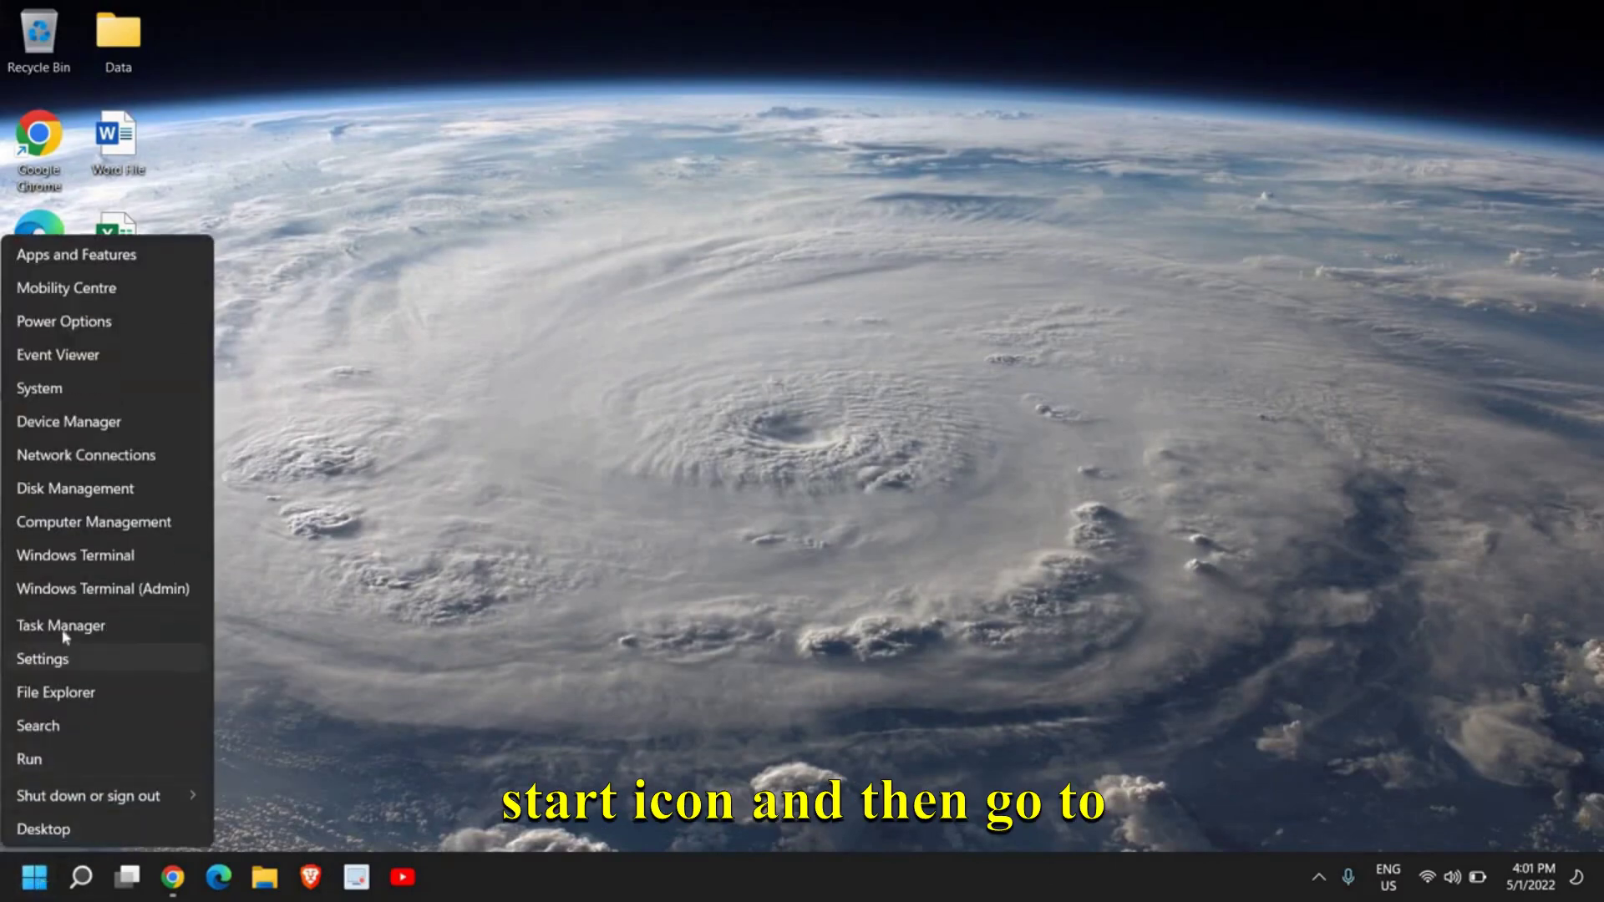
pyautogui.click(50, 758)
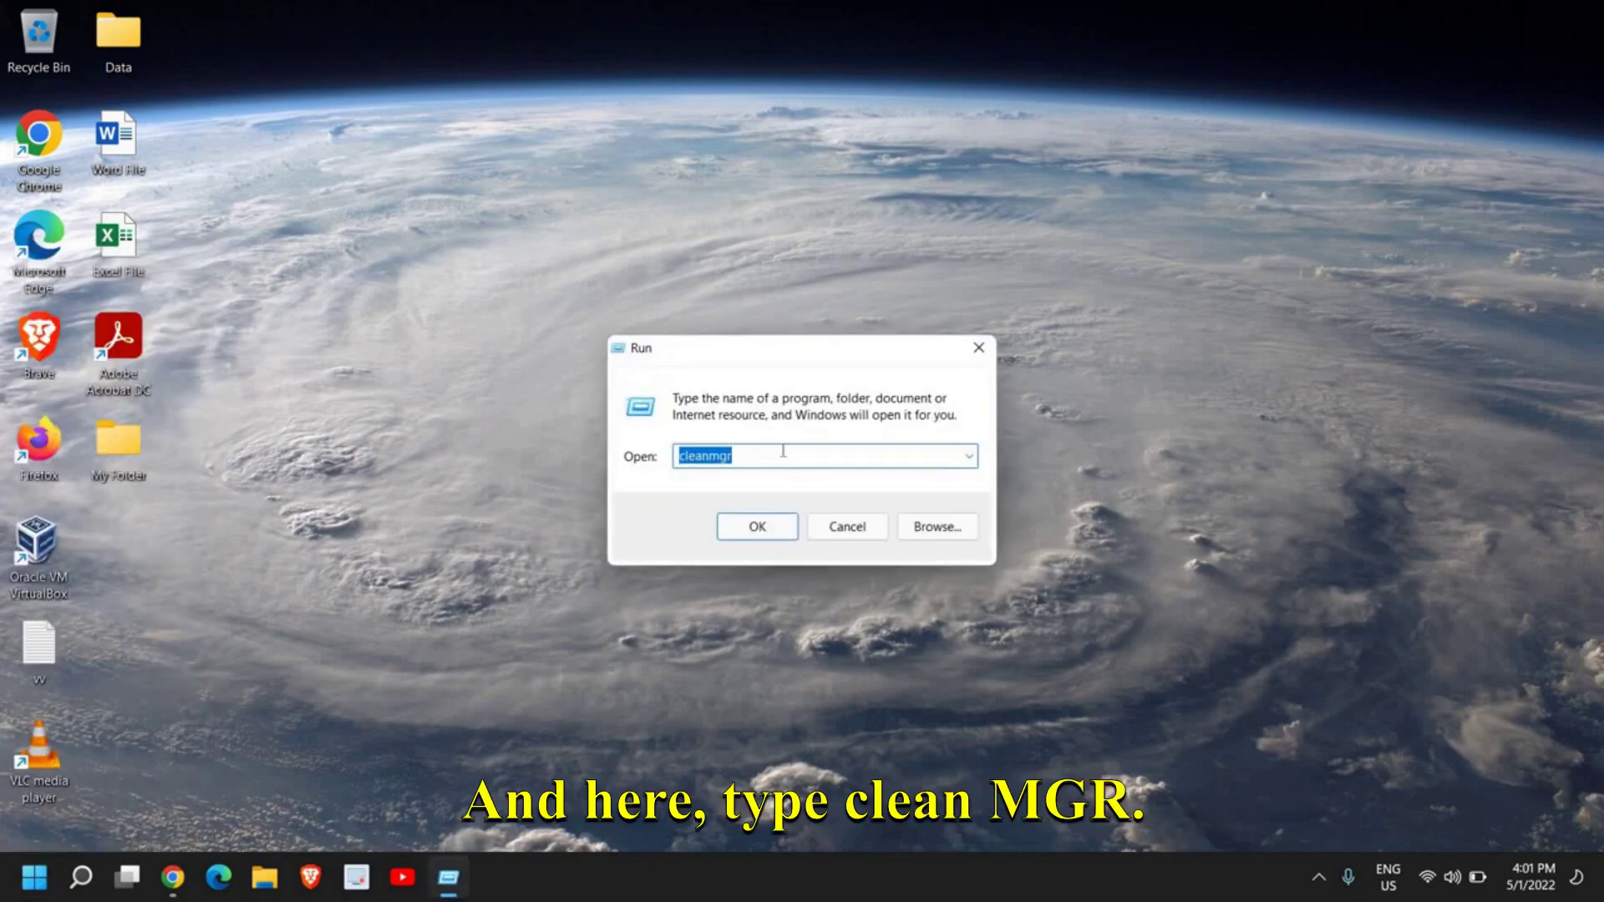
# Launch Disk Cleanup via cleanmgr and tick DirectX Shader Cache, Recycle Bin and Temporary files
pyautogui.click(747, 531)
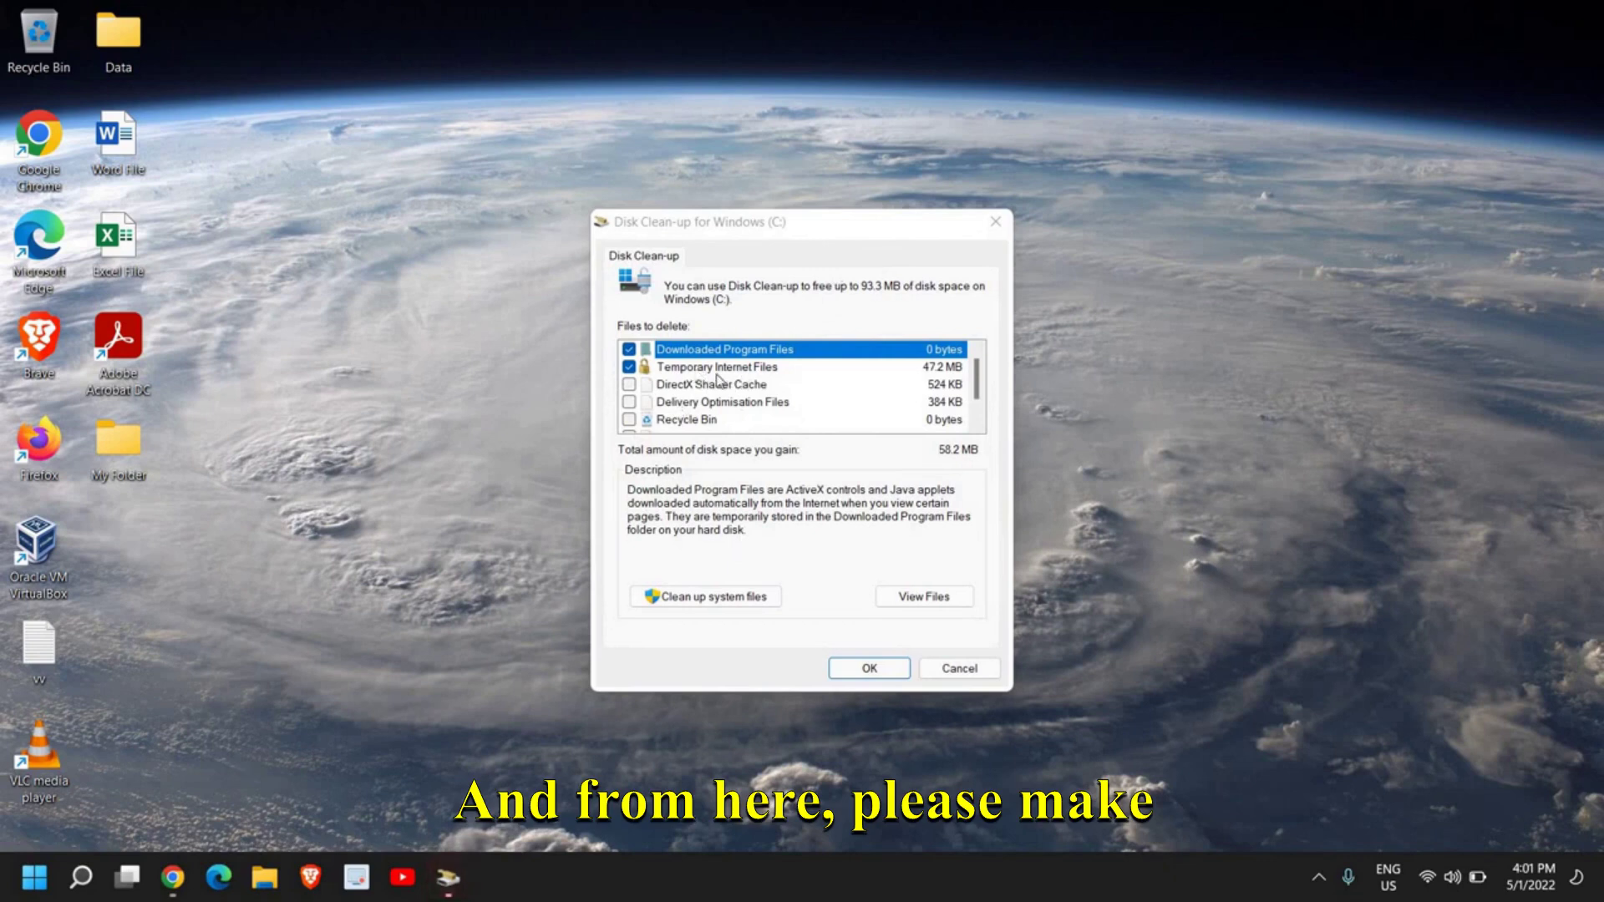
pyautogui.click(629, 384)
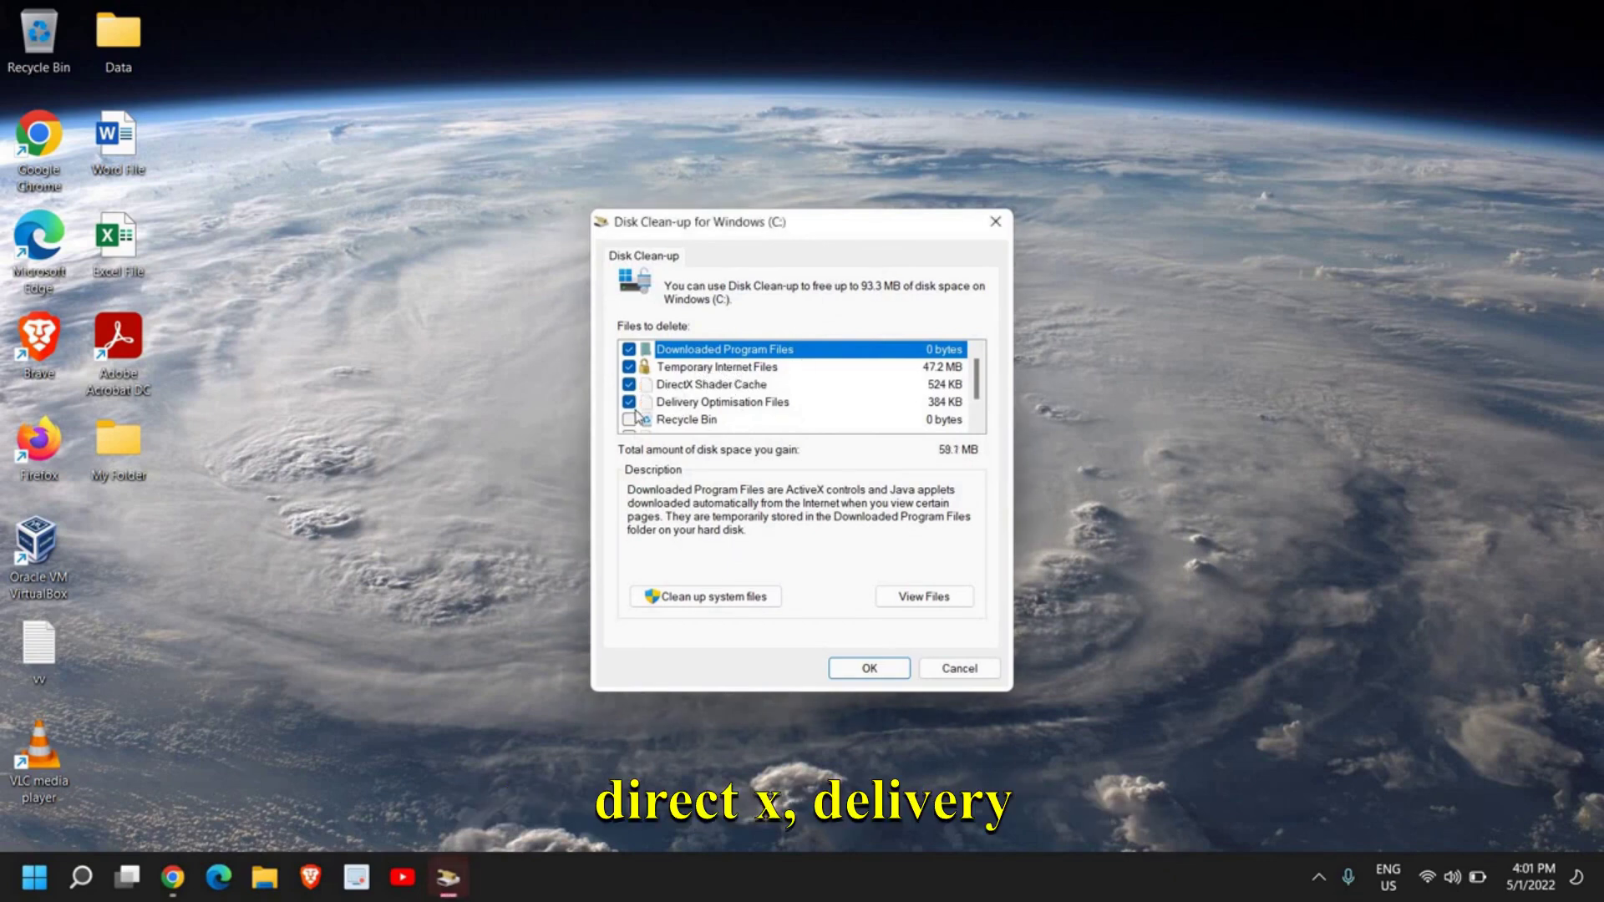
pyautogui.scroll(-1, 637, 415)
pyautogui.click(629, 384)
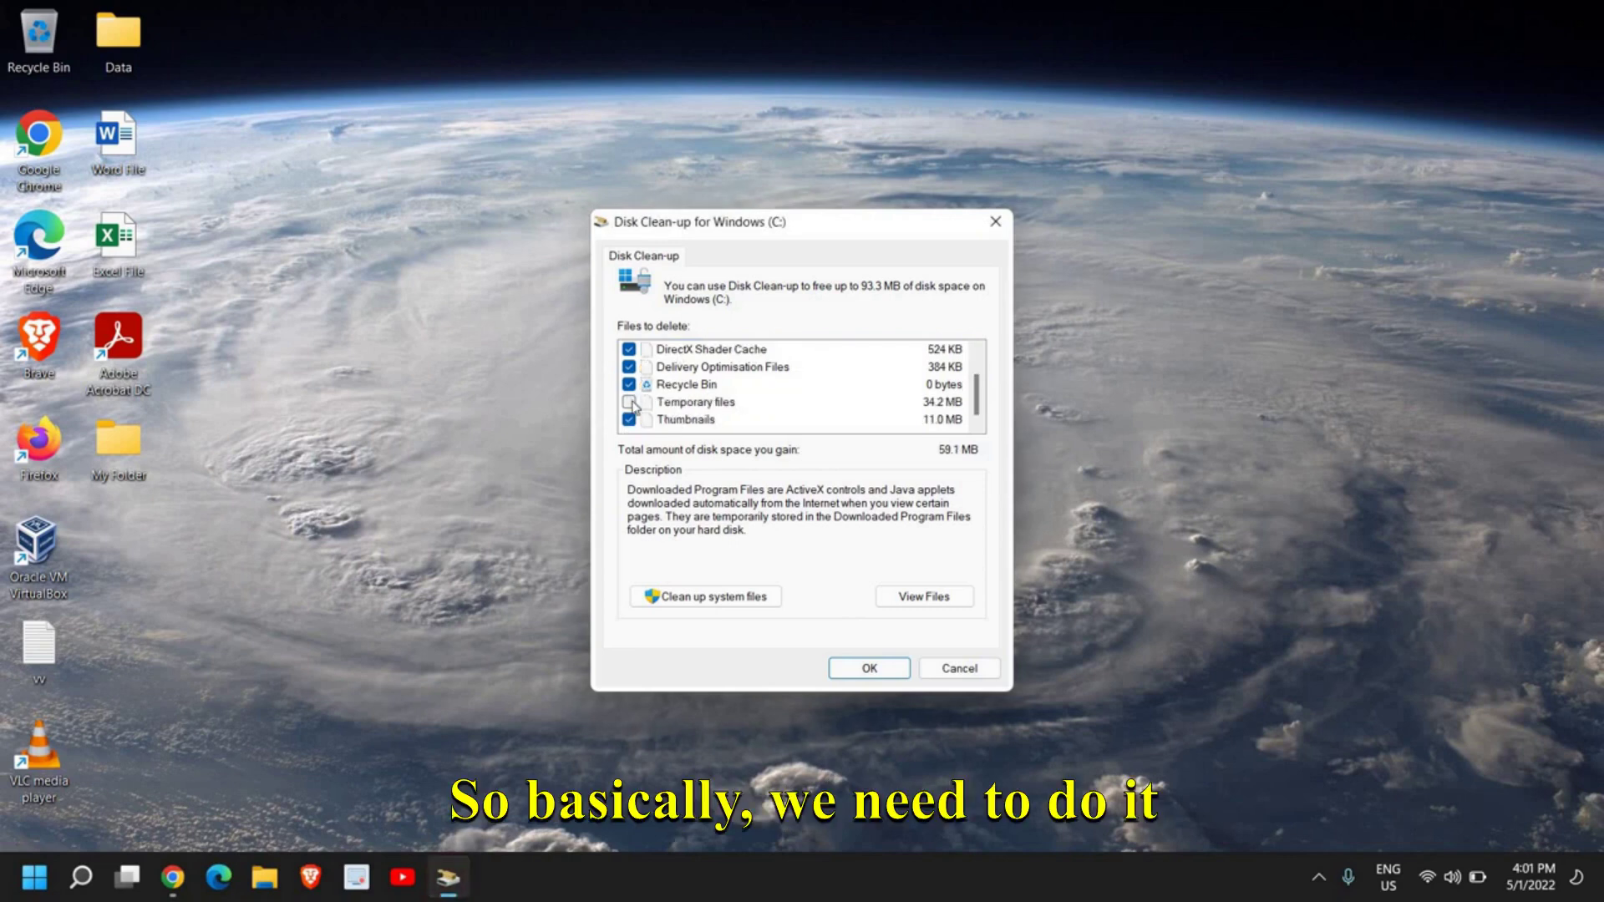
pyautogui.click(629, 402)
pyautogui.scroll(1, 634, 376)
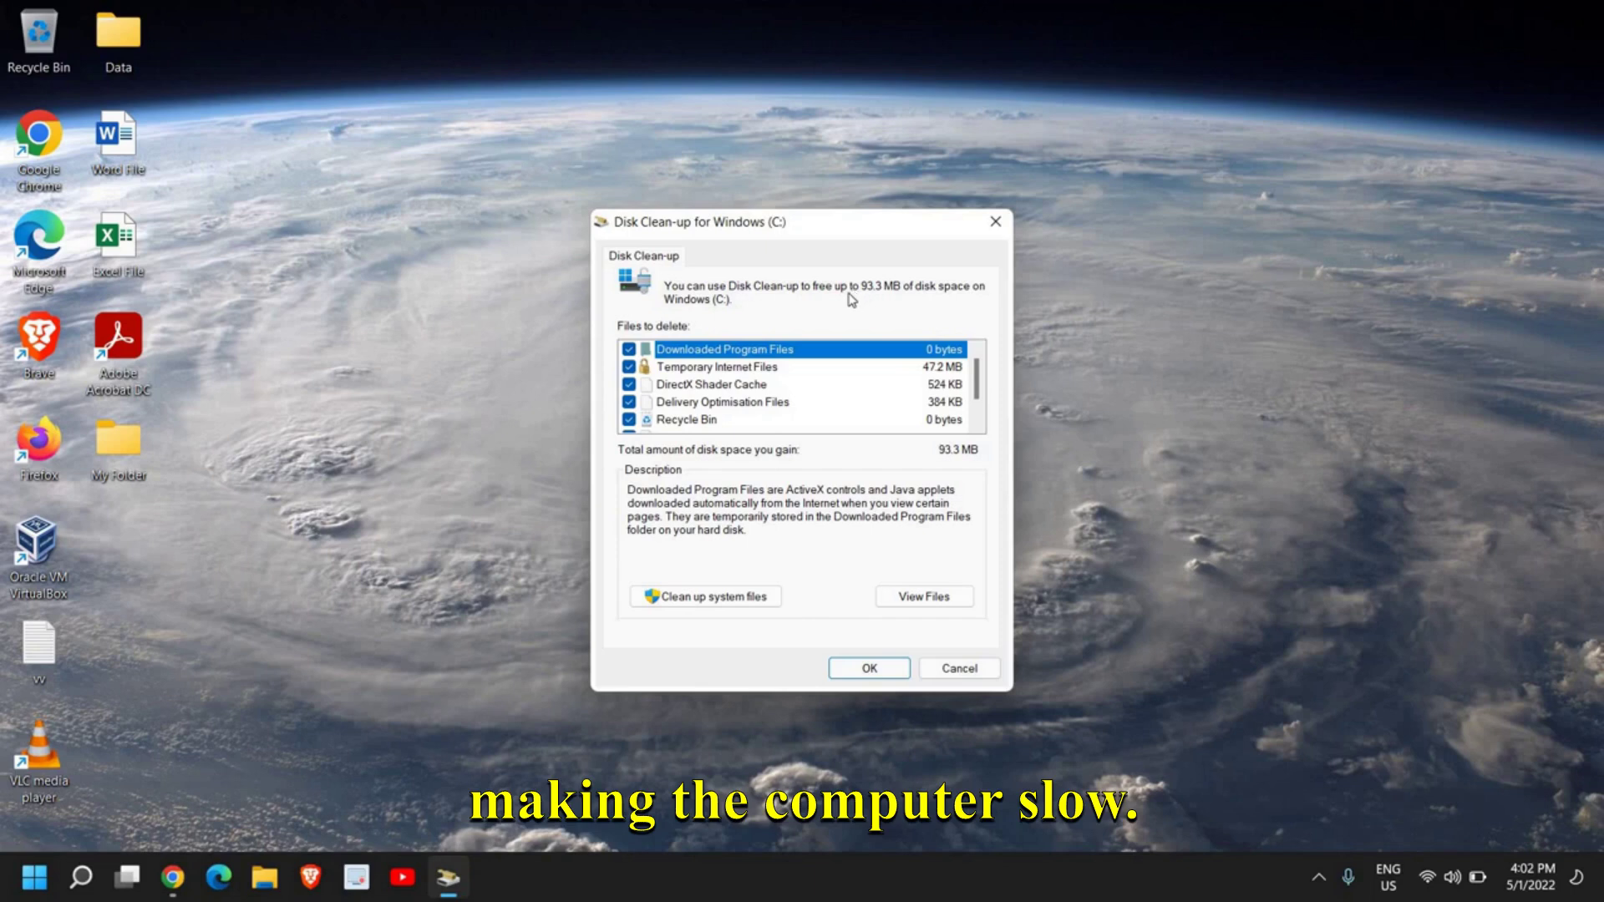
# Permanently delete the checked junk file categories from Windows (C:)
pyautogui.click(869, 669)
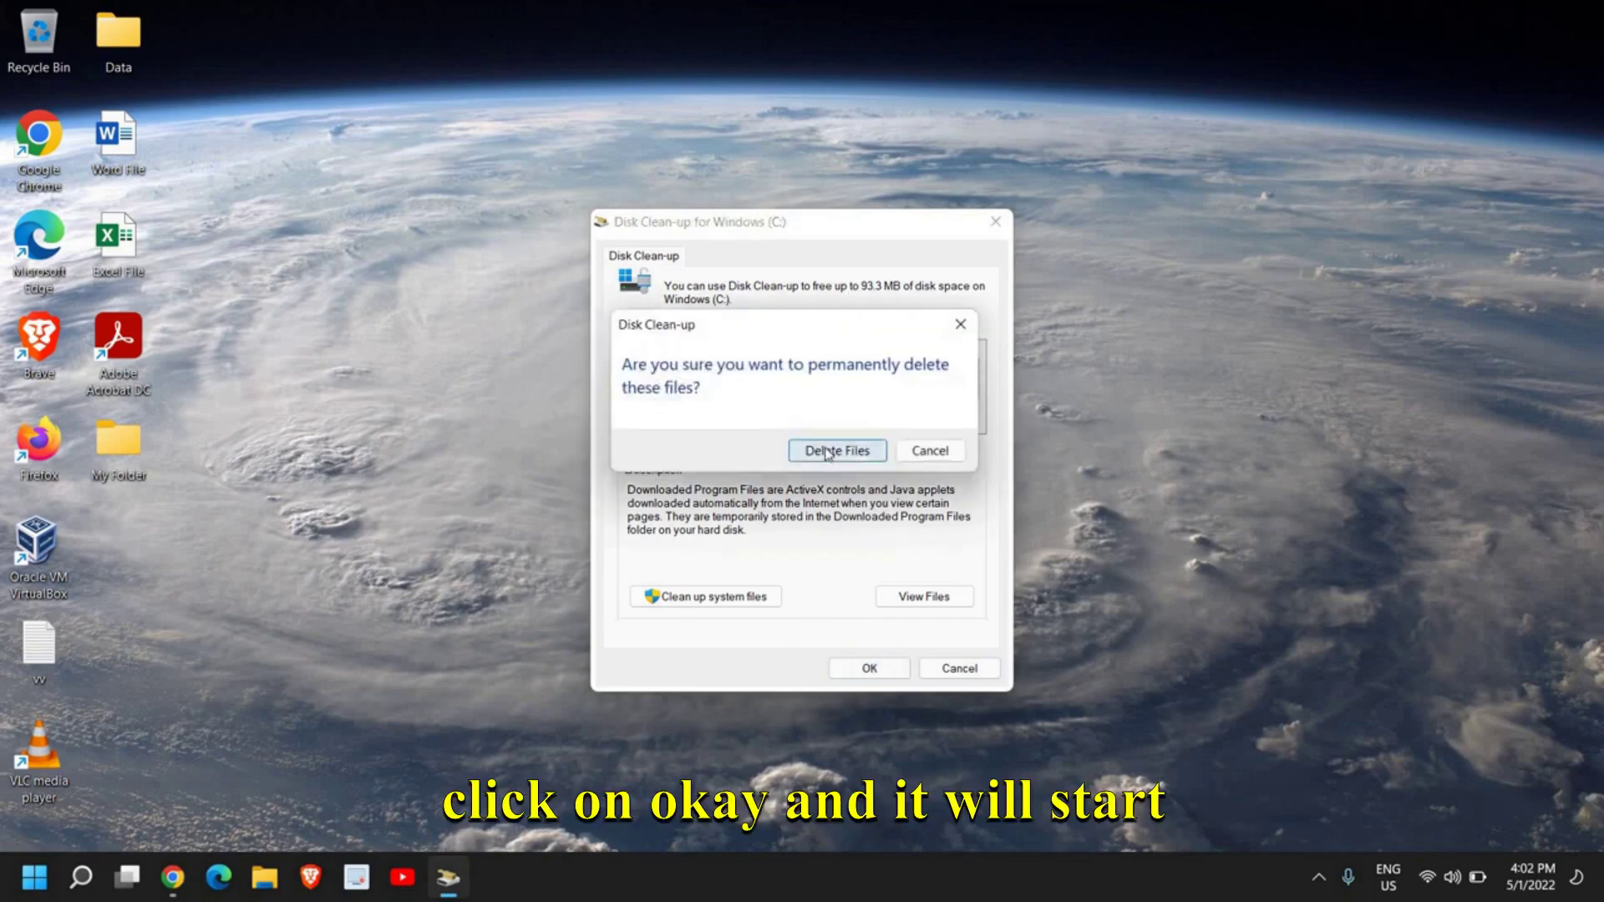
pyautogui.click(827, 453)
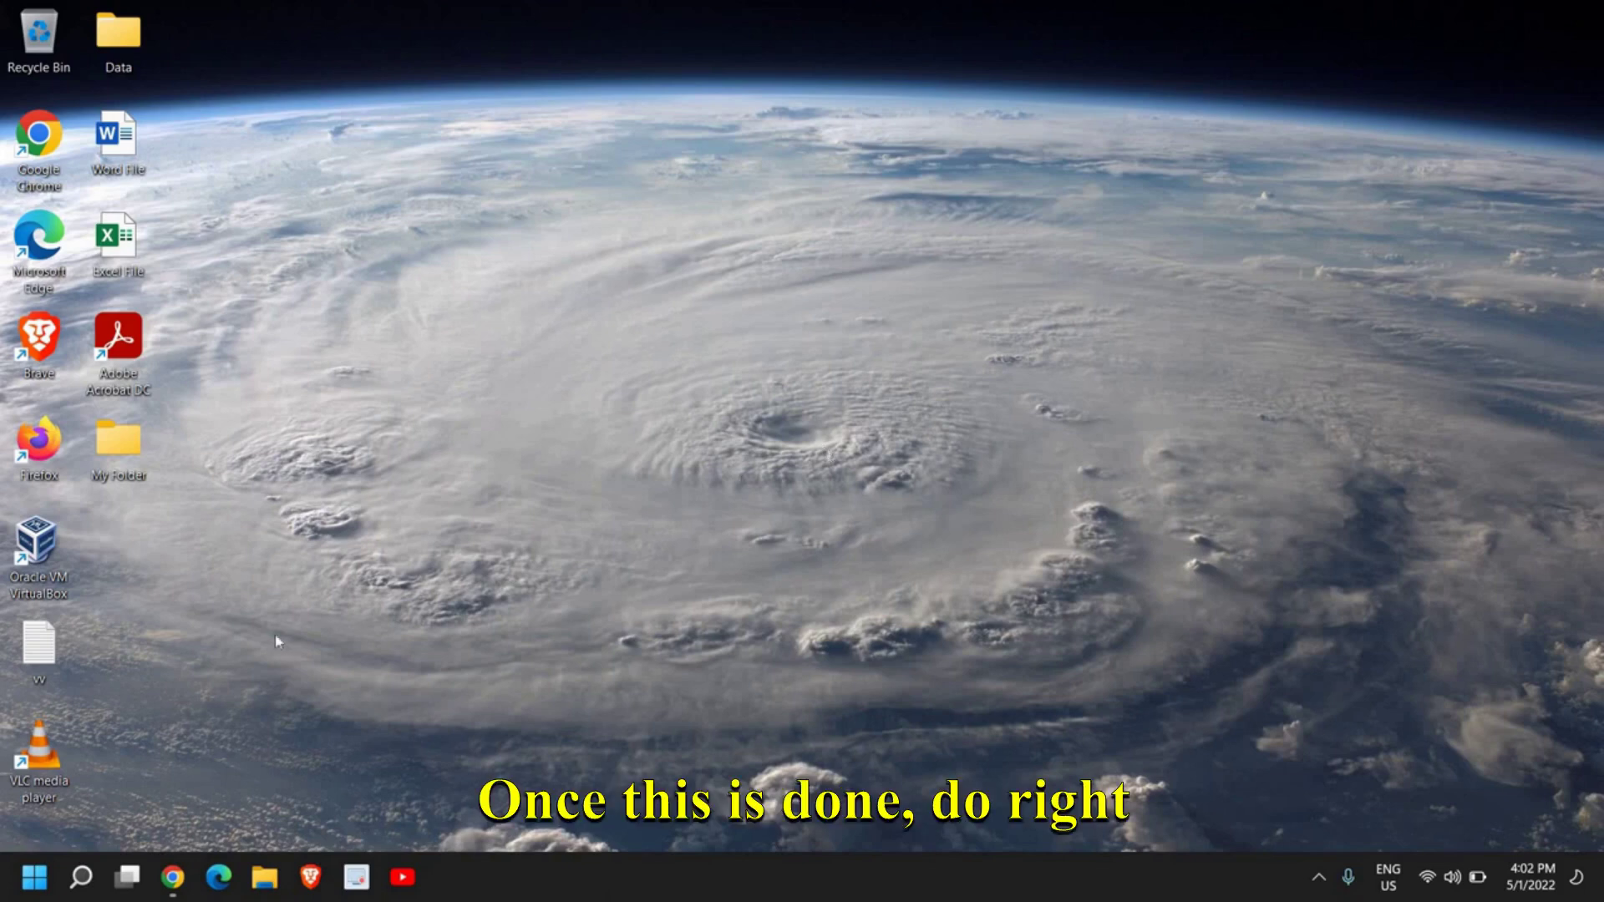
# Open Task Manager from the Start context menu, maximized on the Startup tab
pyautogui.rightClick(34, 876)
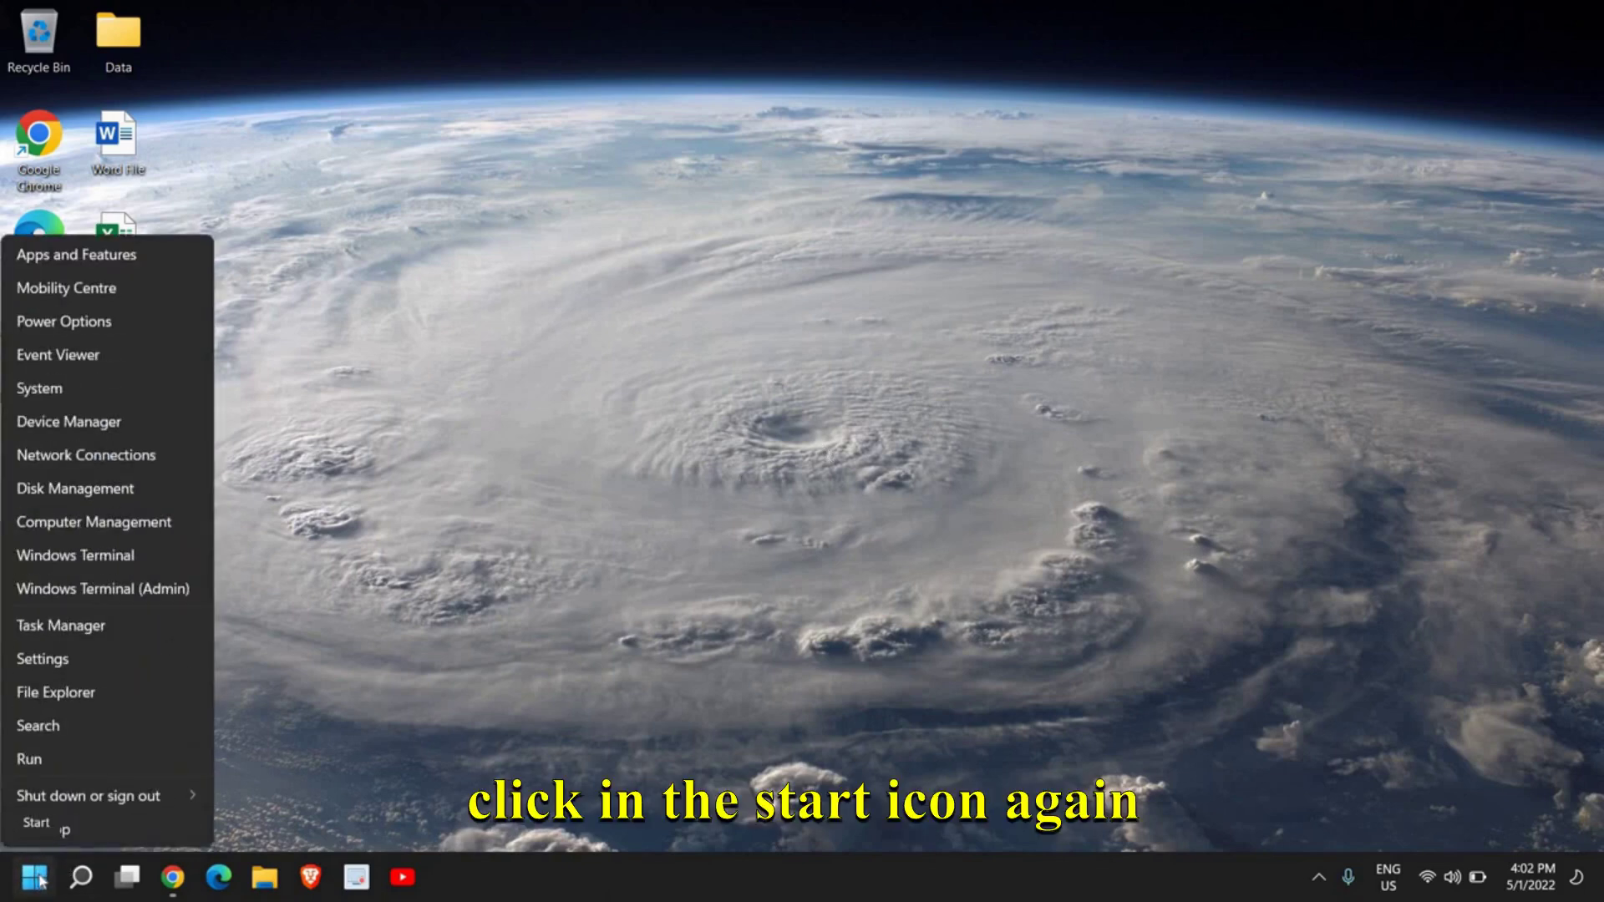
pyautogui.click(63, 625)
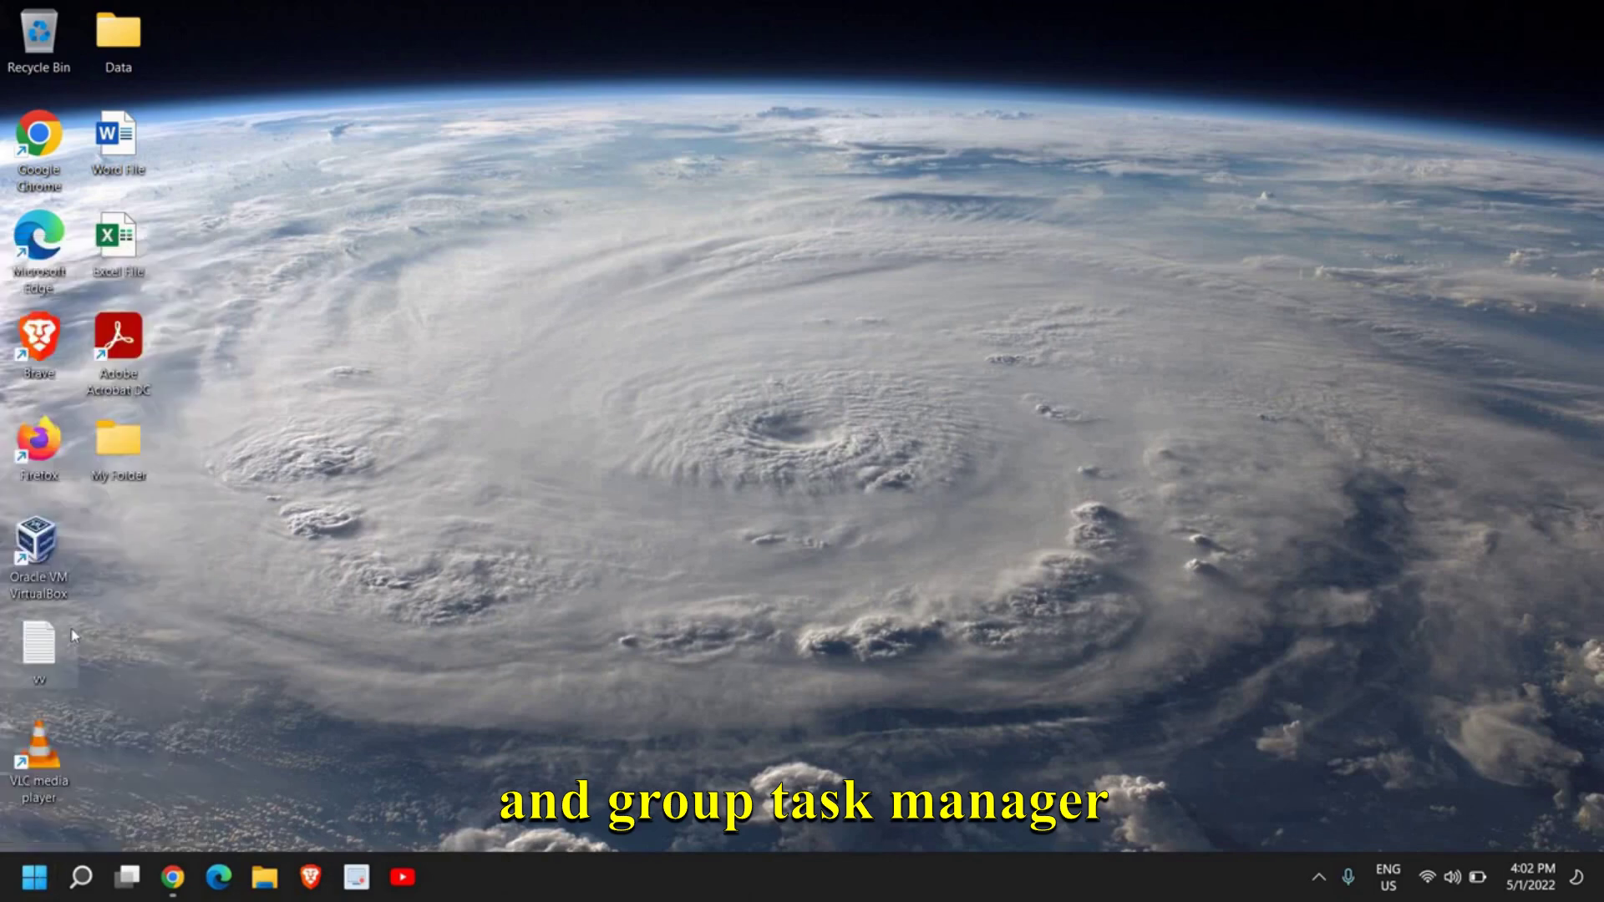
pyautogui.moveTo(911, 185); pyautogui.dragTo(444, 93)
pyautogui.click(614, 151)
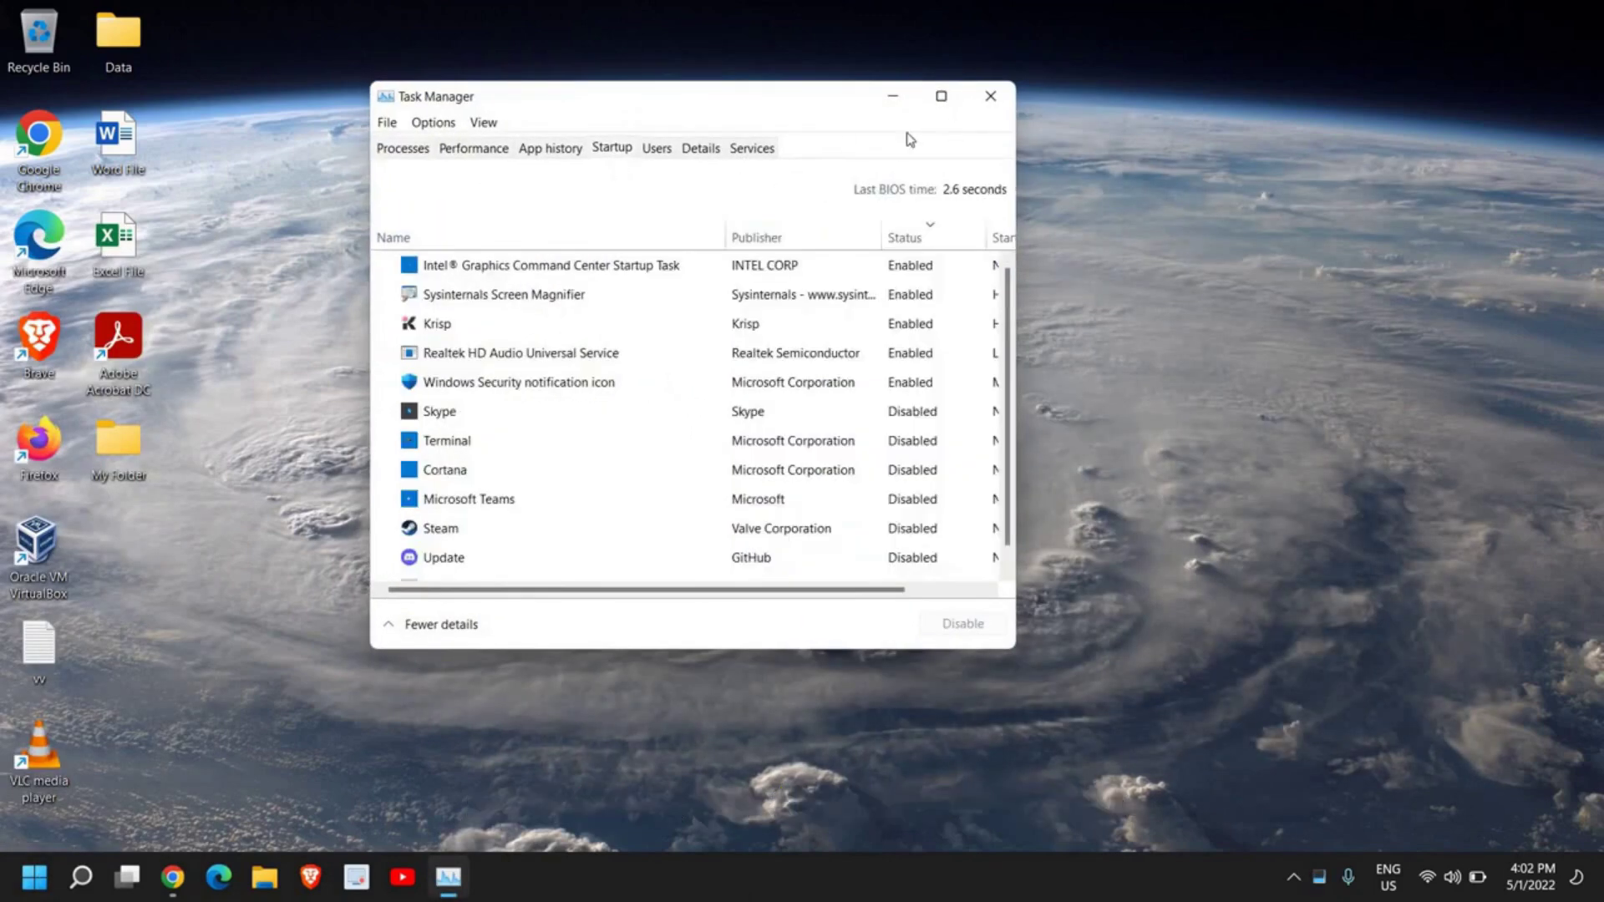
pyautogui.click(941, 98)
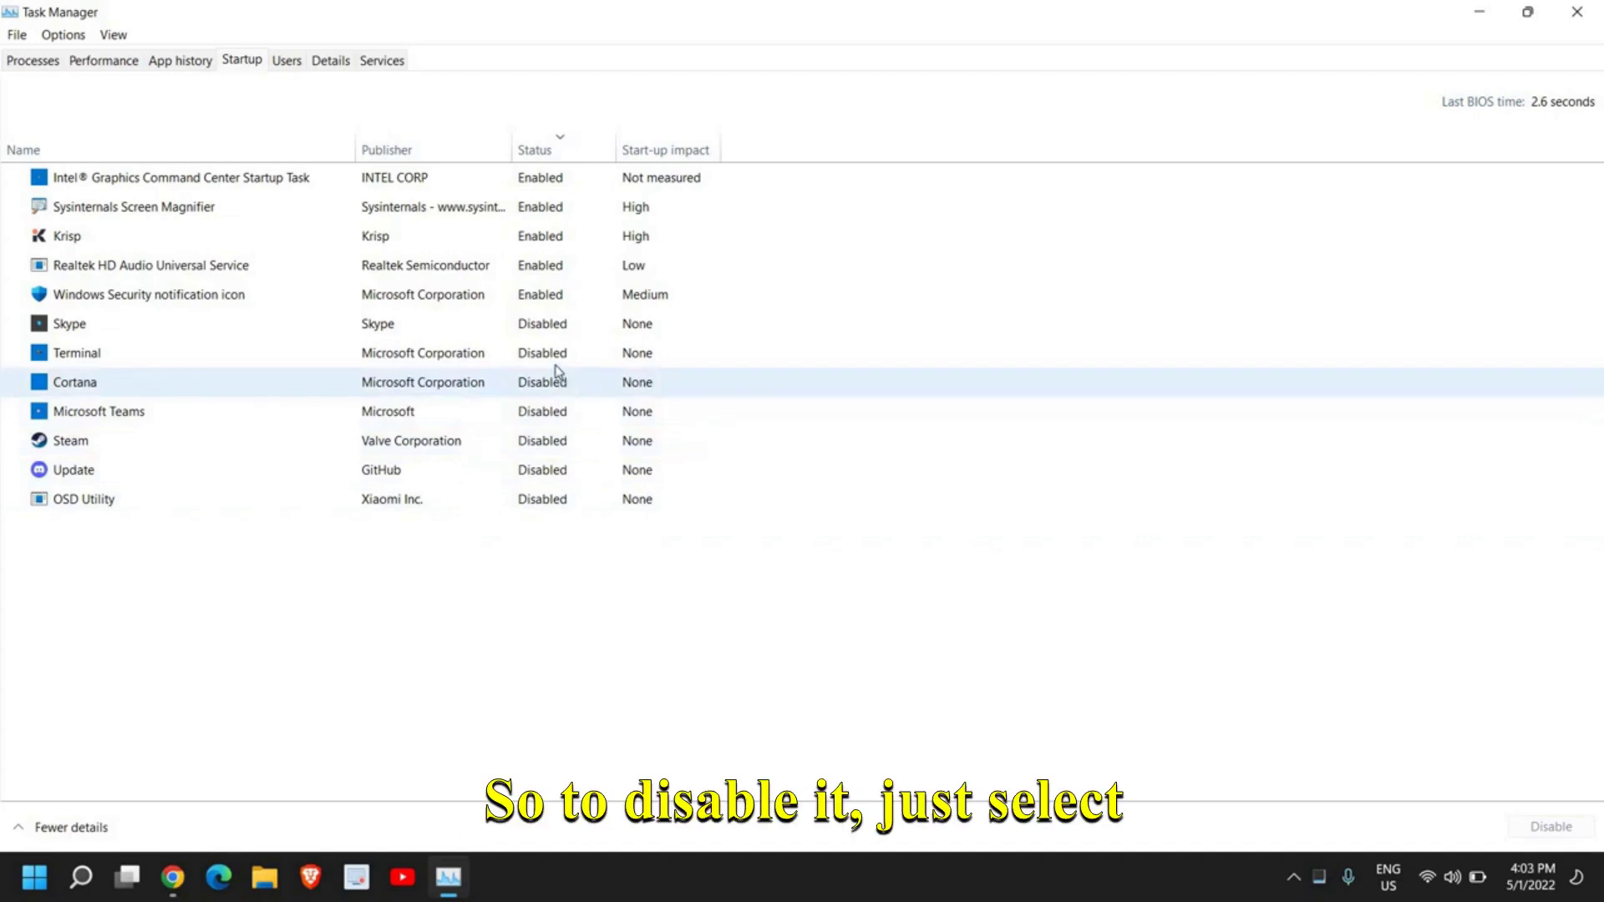
# Inspect the Terminal startup entry's options, then select Microsoft Teams
pyautogui.click(526, 362)
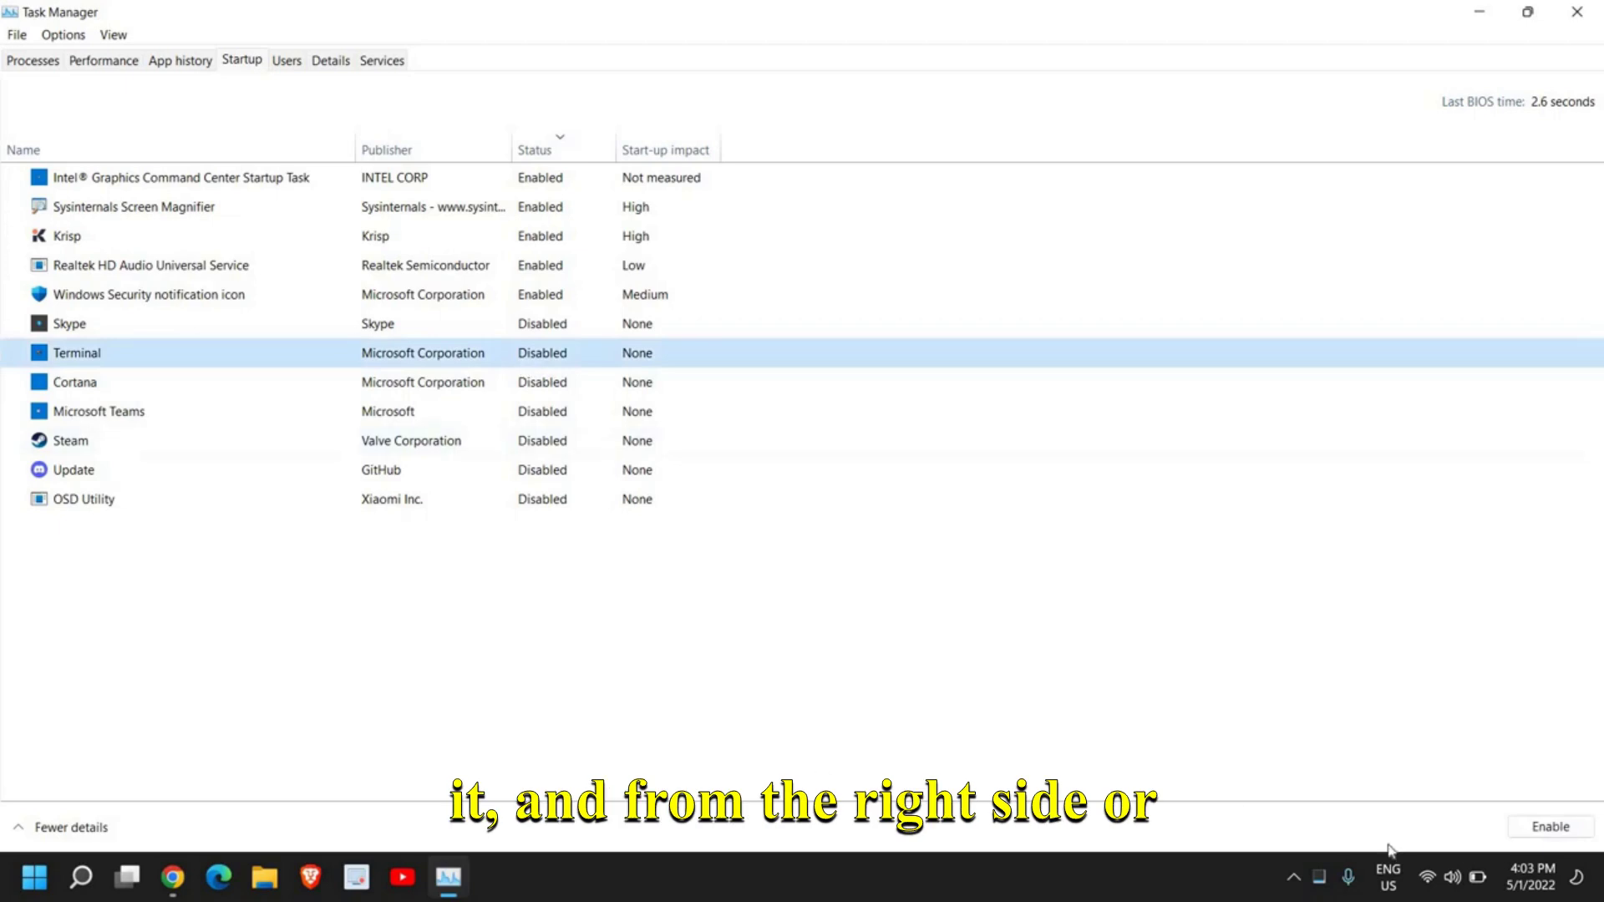
pyautogui.rightClick(388, 363)
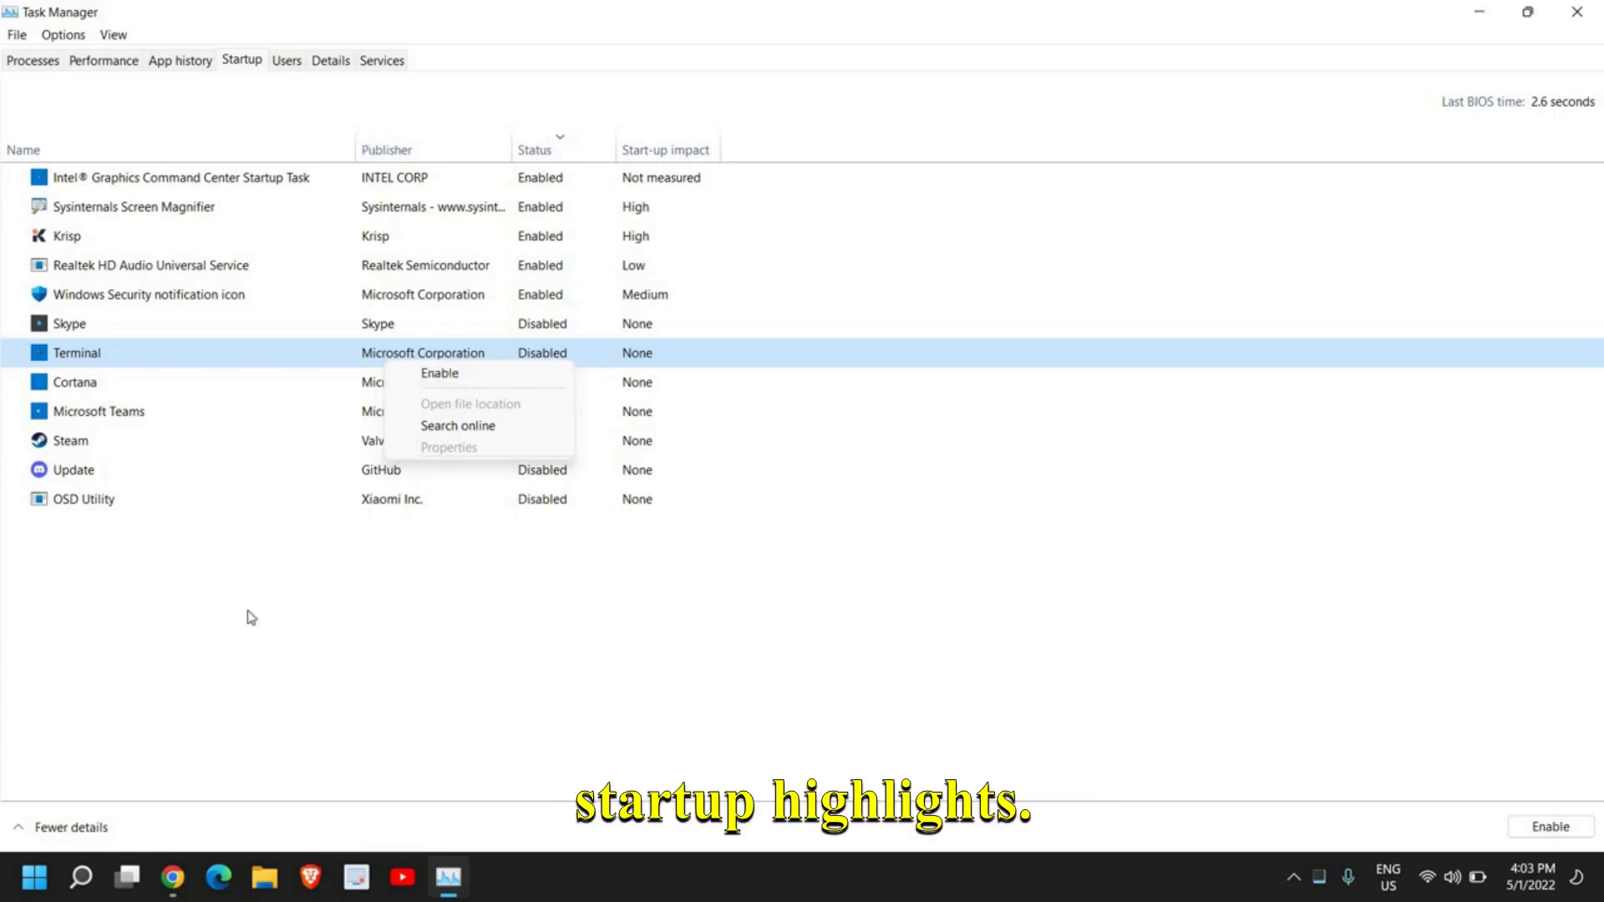
pyautogui.click(425, 420)
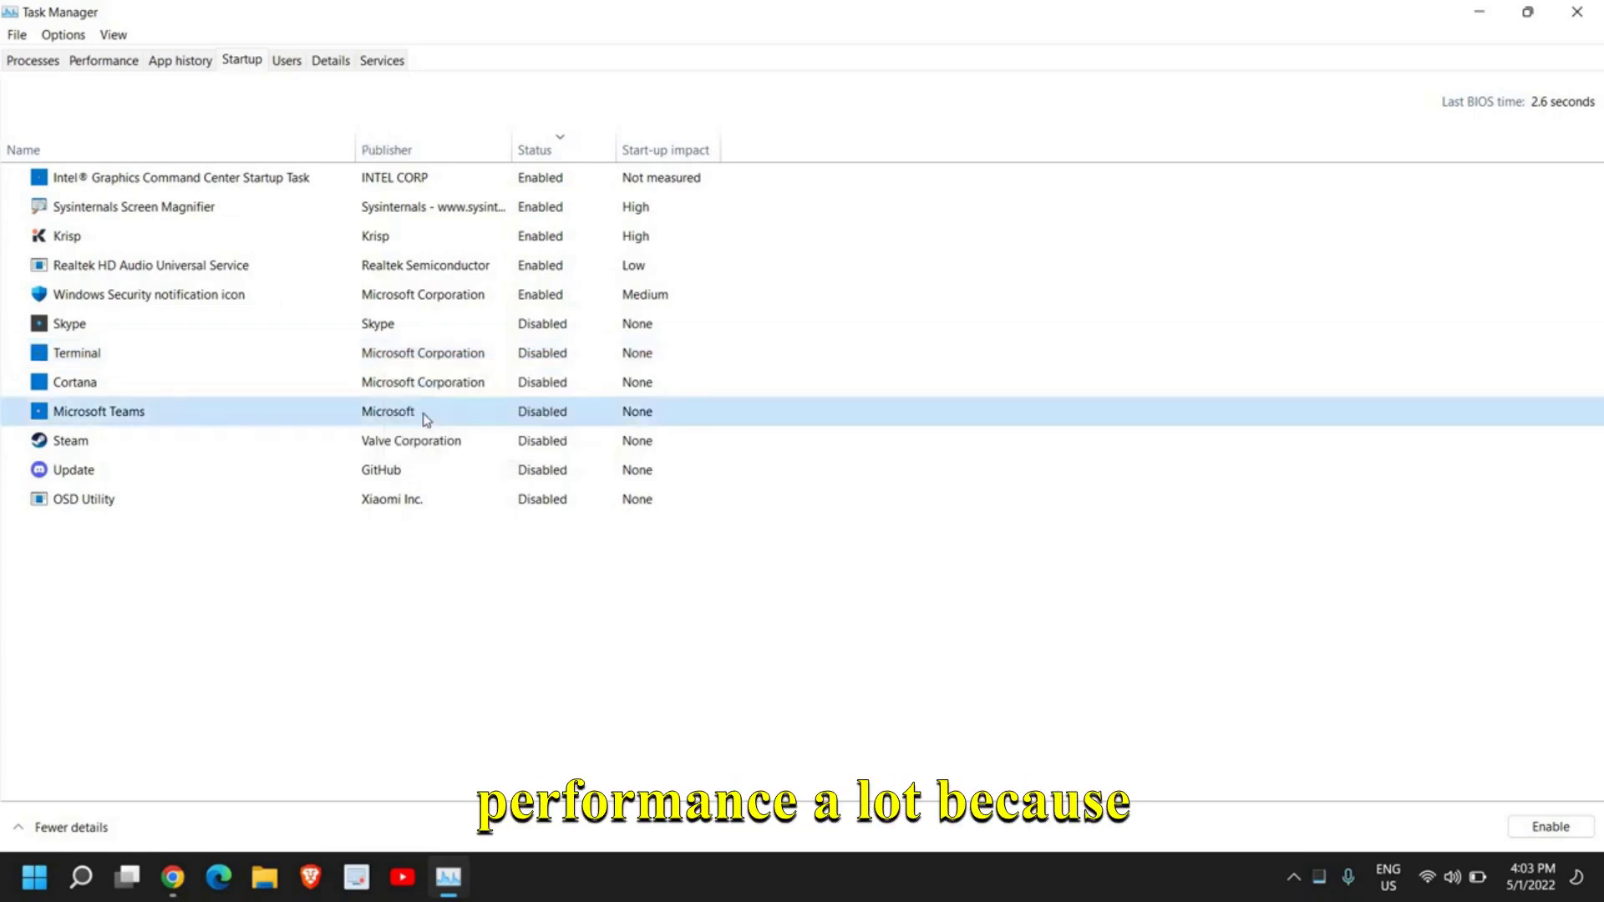
# Close Task Manager and launch Command Prompt as administrator by searching cmd
pyautogui.click(1576, 13)
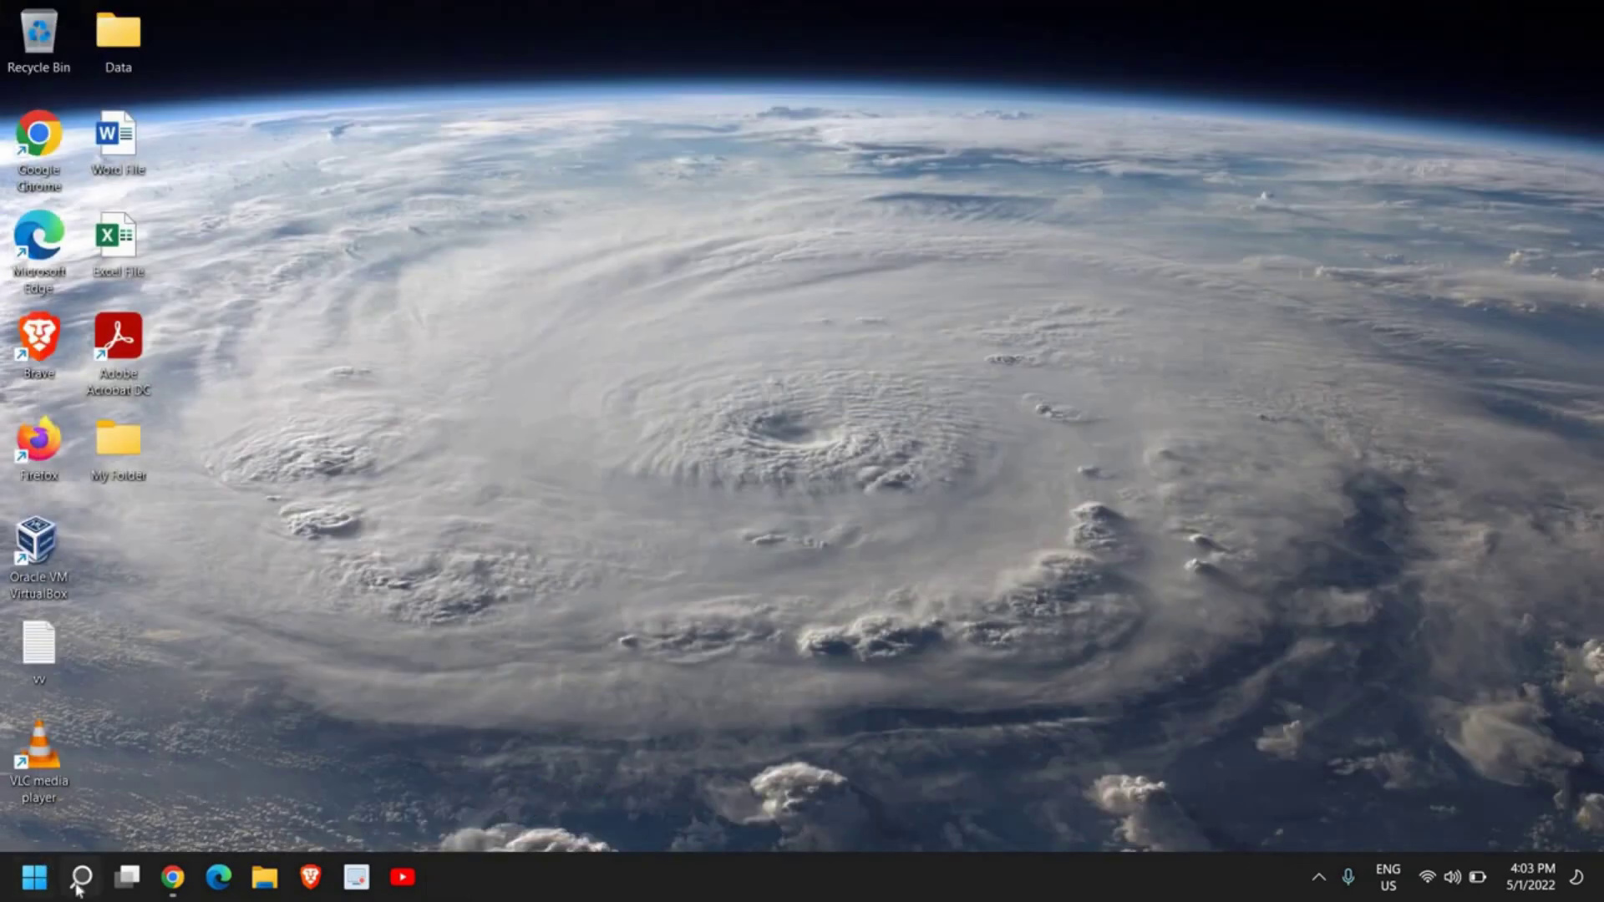
pyautogui.moveTo(87, 883)
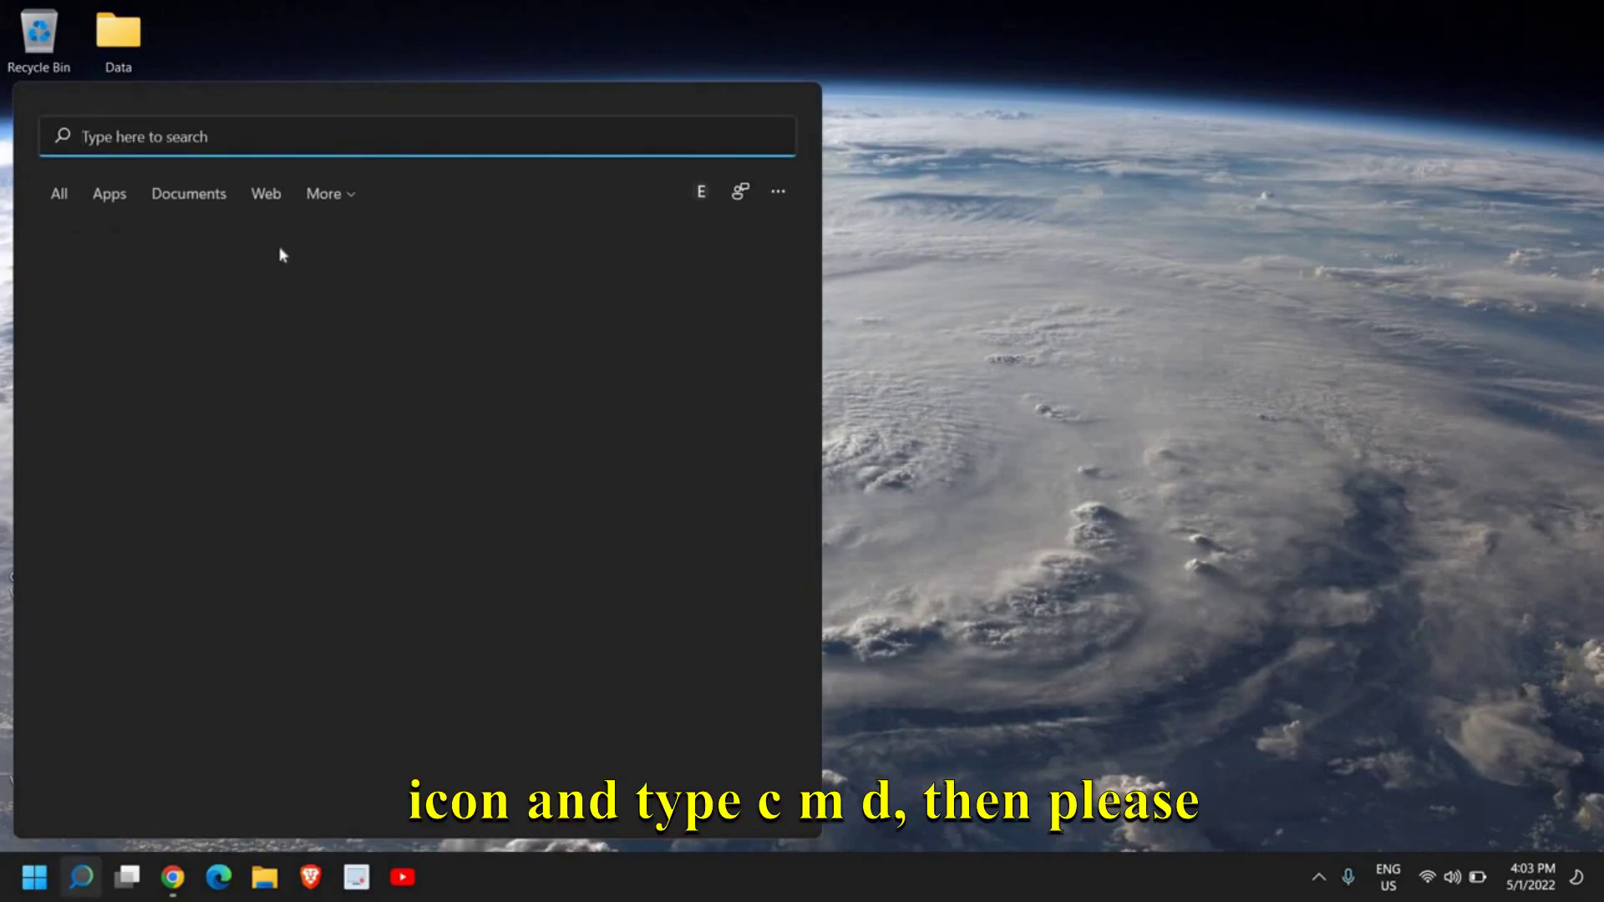
pyautogui.write('cmd')
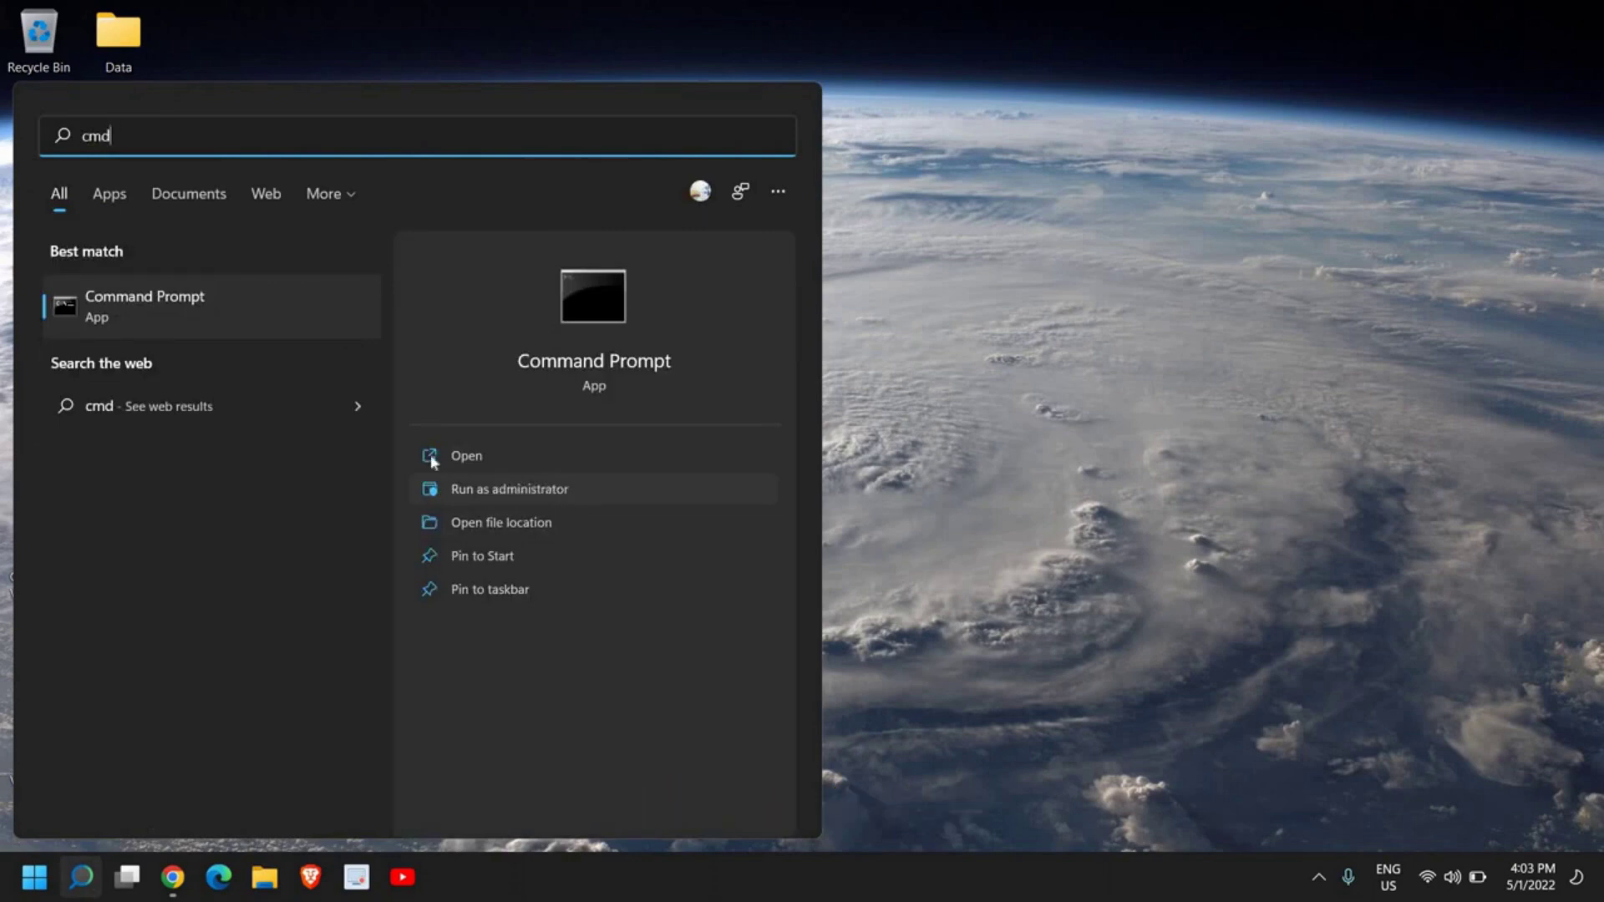
pyautogui.click(482, 492)
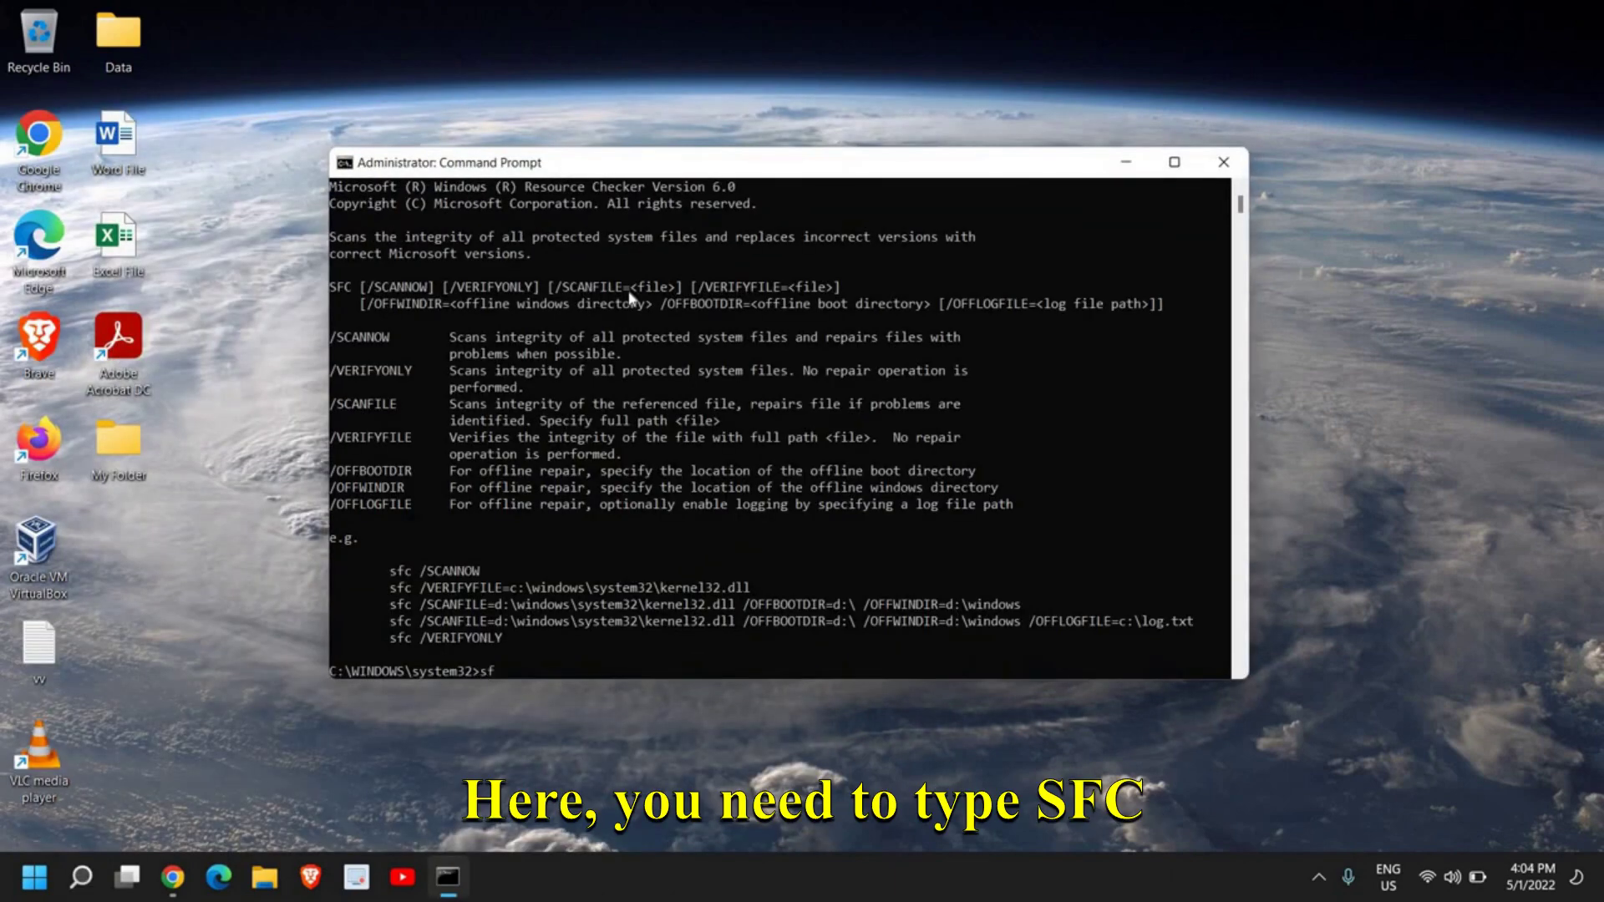
# Run sfc /scannow in the administrator Command Prompt
pyautogui.write('c')
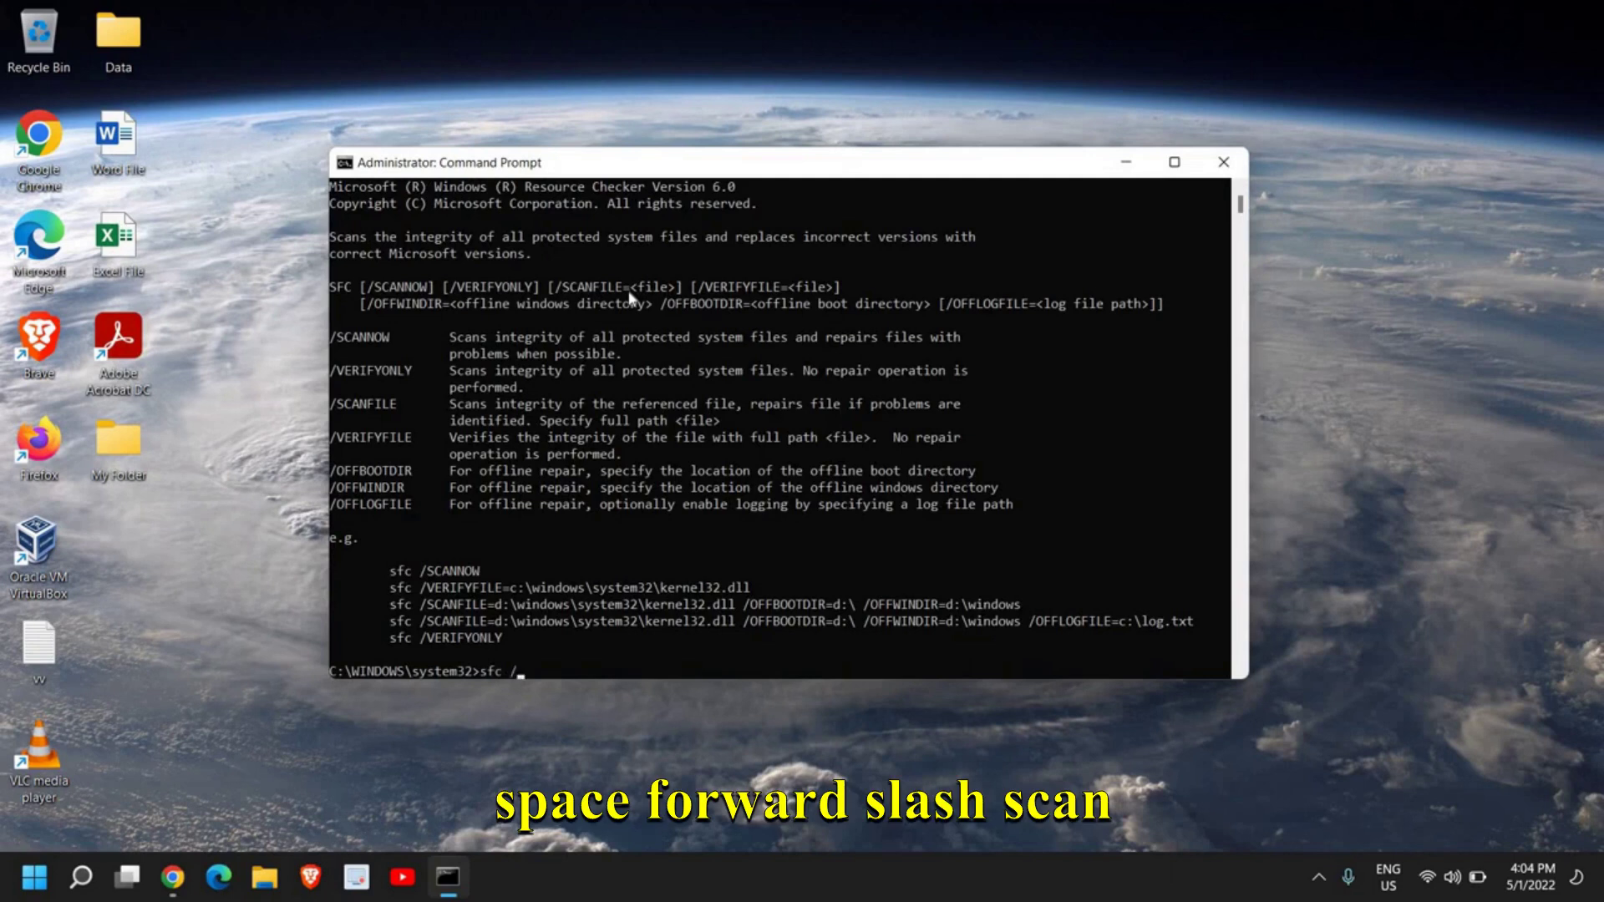
pyautogui.write(' /scannow')
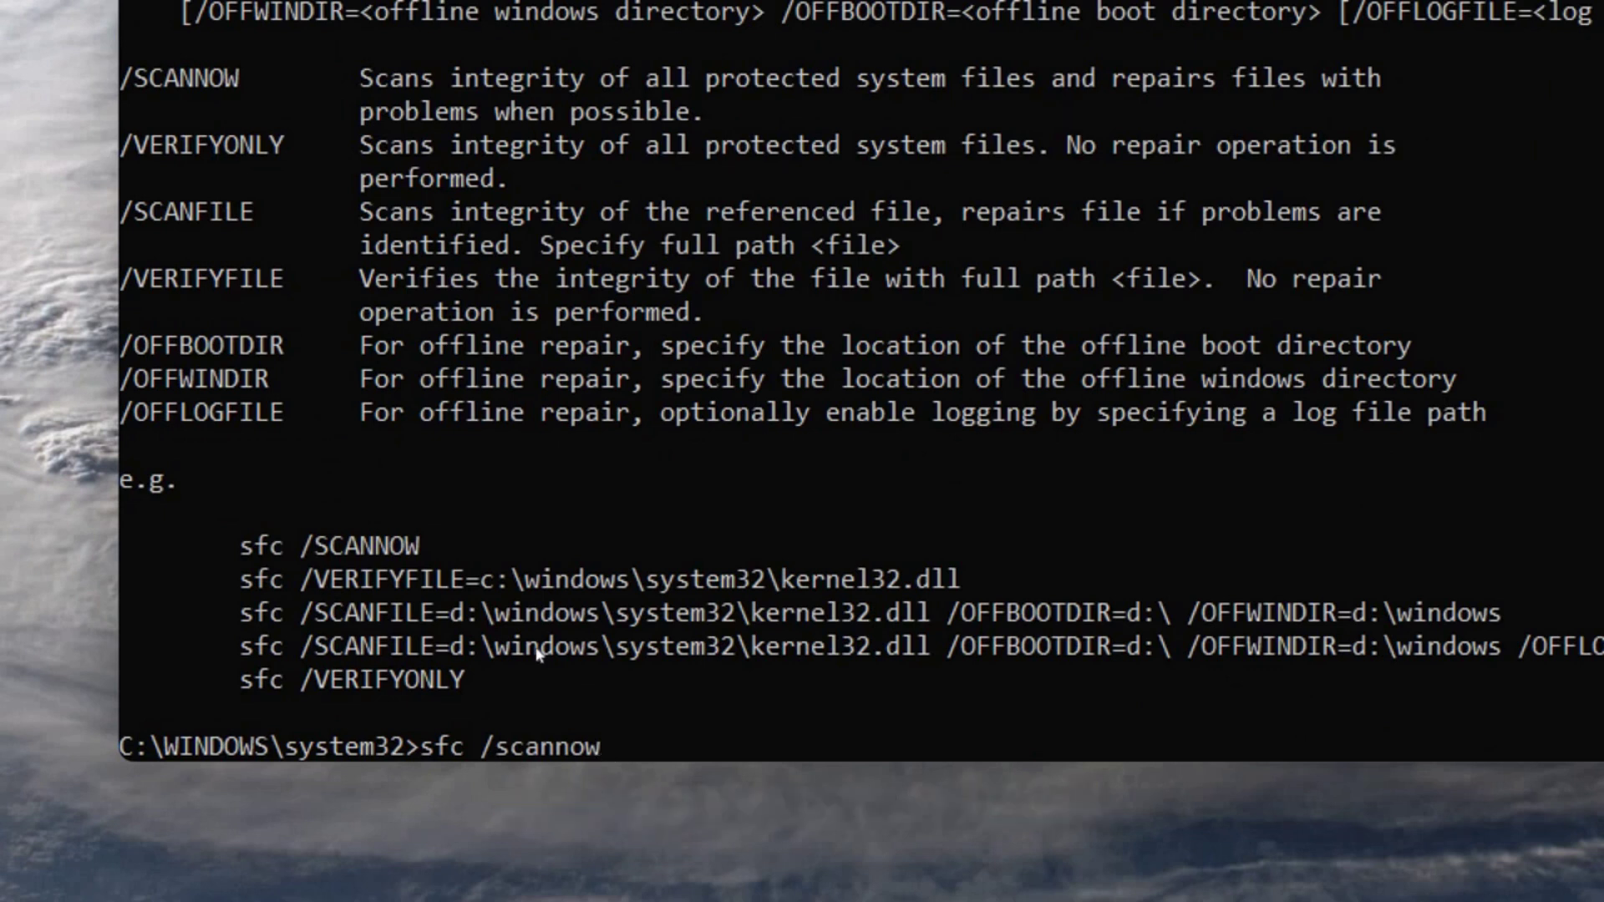
pyautogui.press('Return')
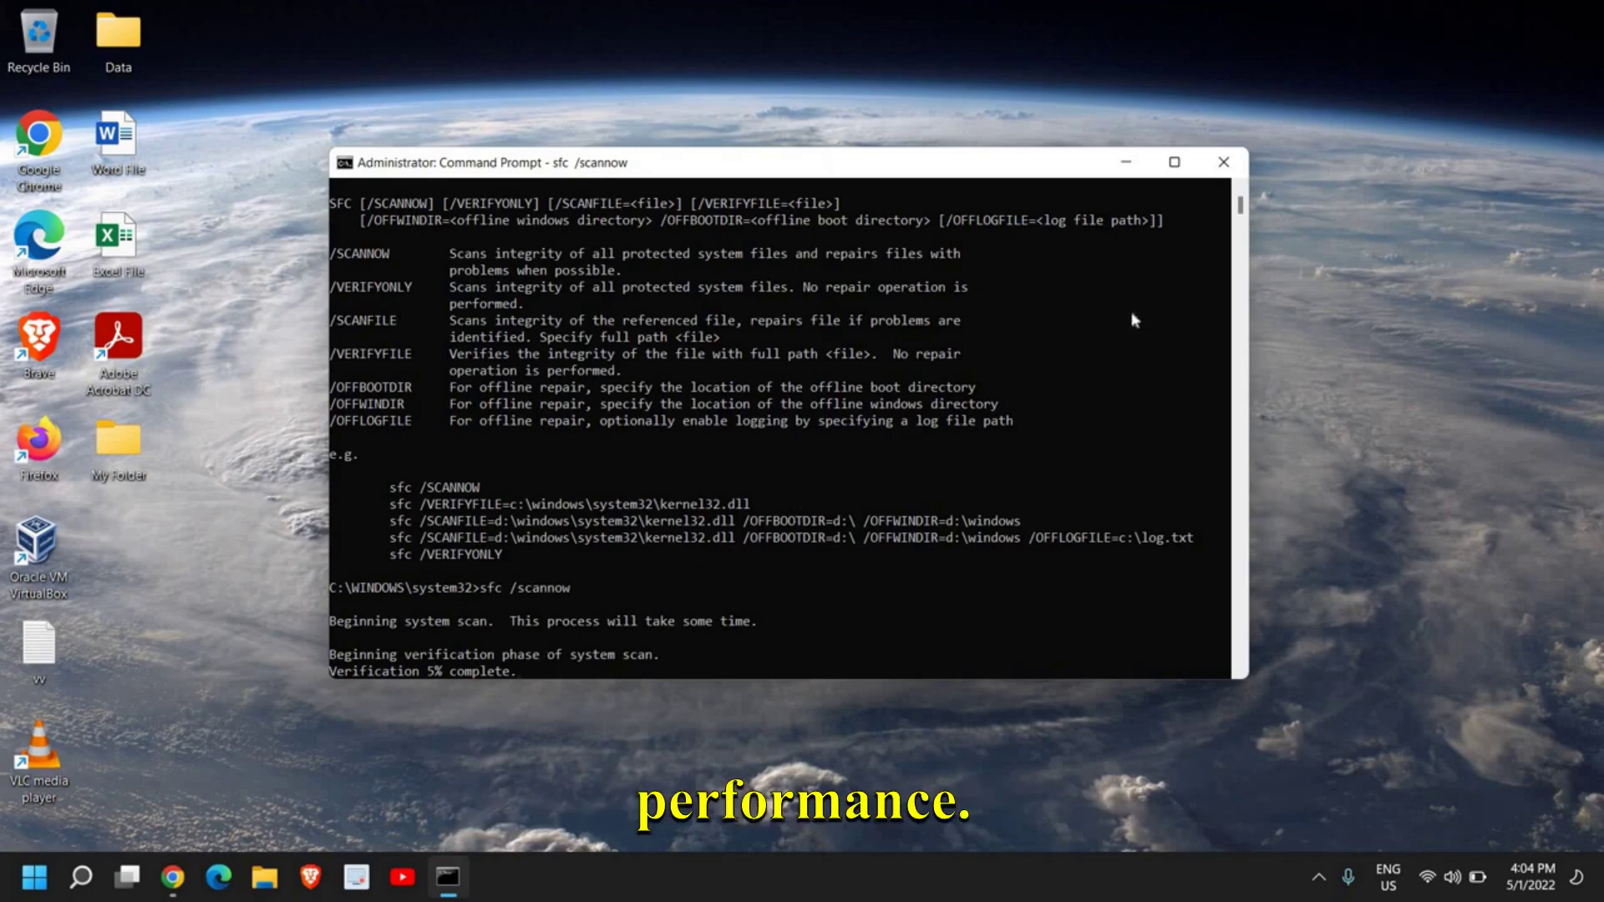
# Close Command Prompt, open Windows Update settings by searching 'upd', then refresh the desktop
pyautogui.click(1237, 168)
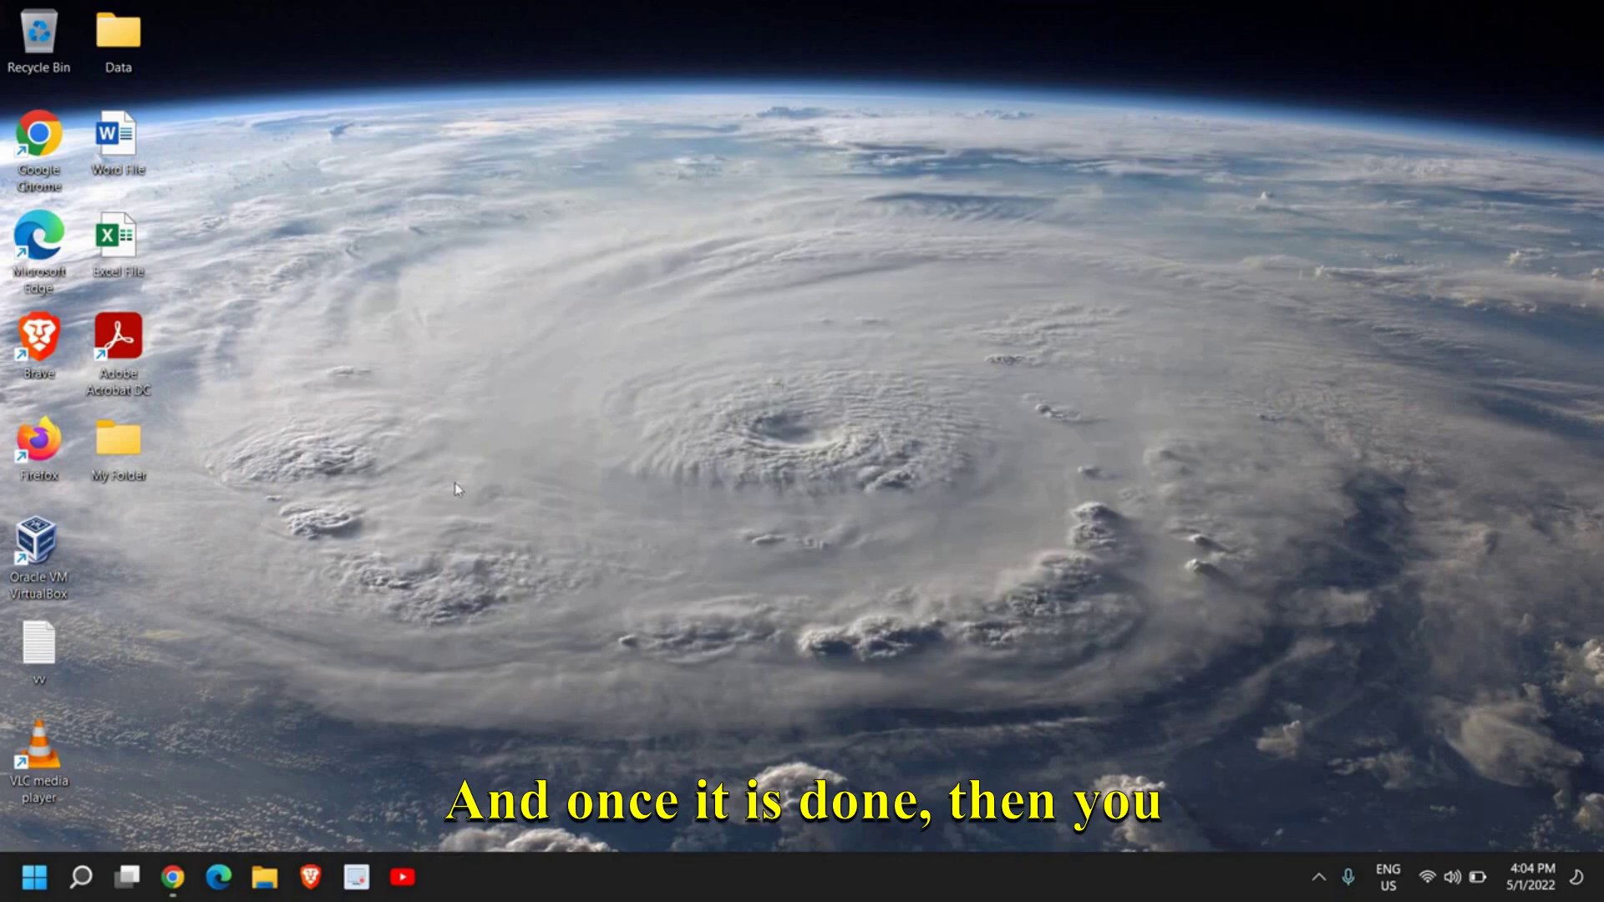
pyautogui.click(81, 876)
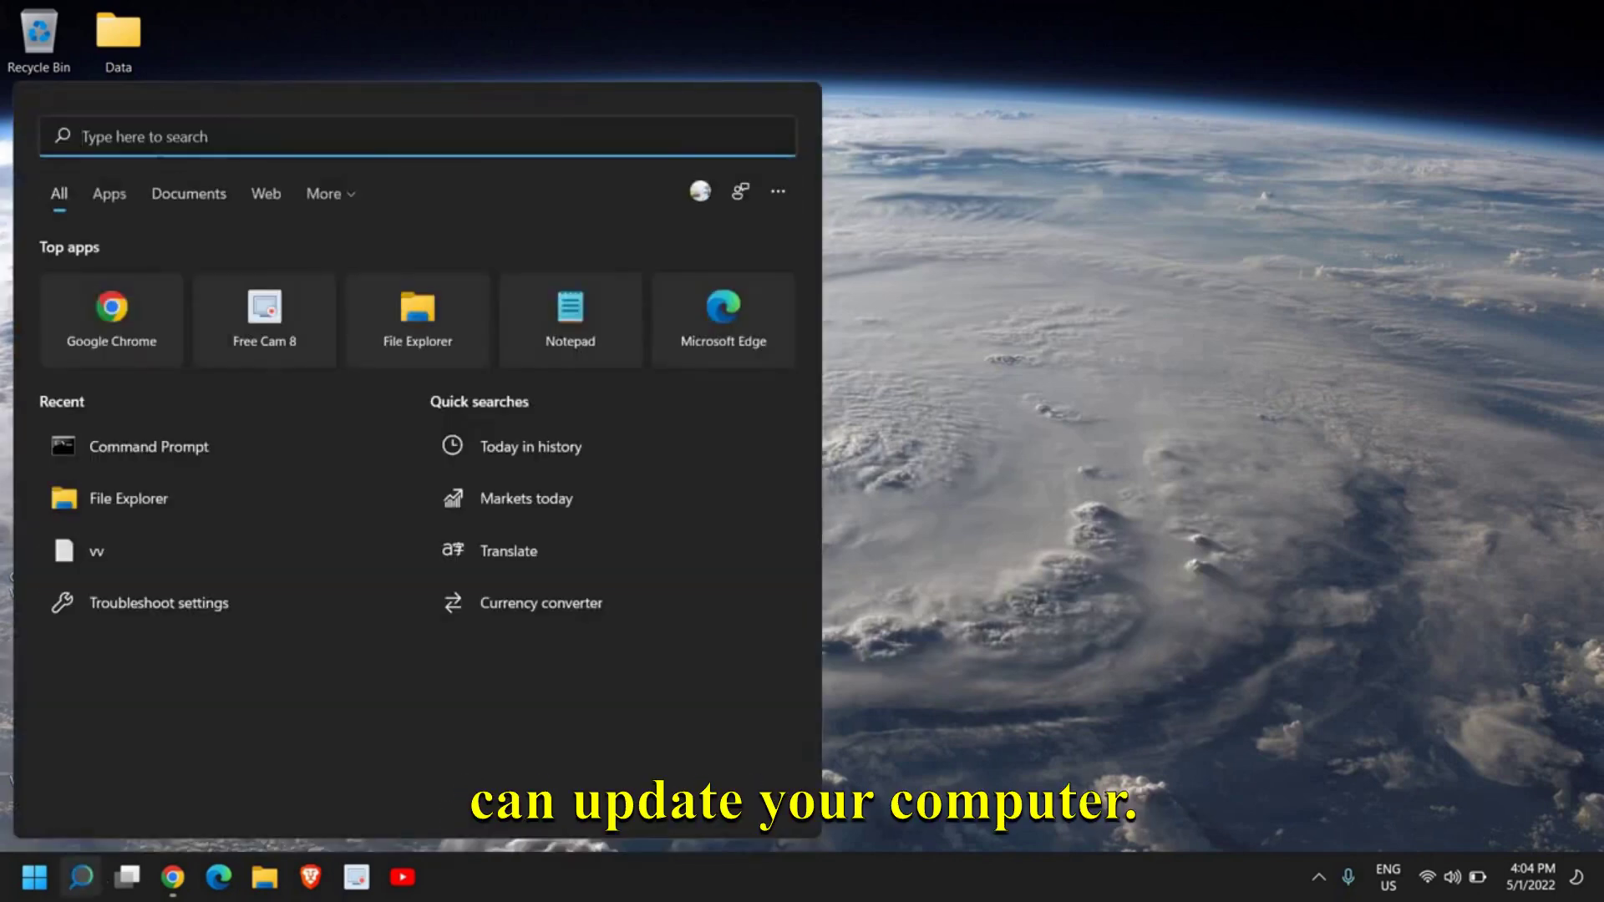
pyautogui.write('upd')
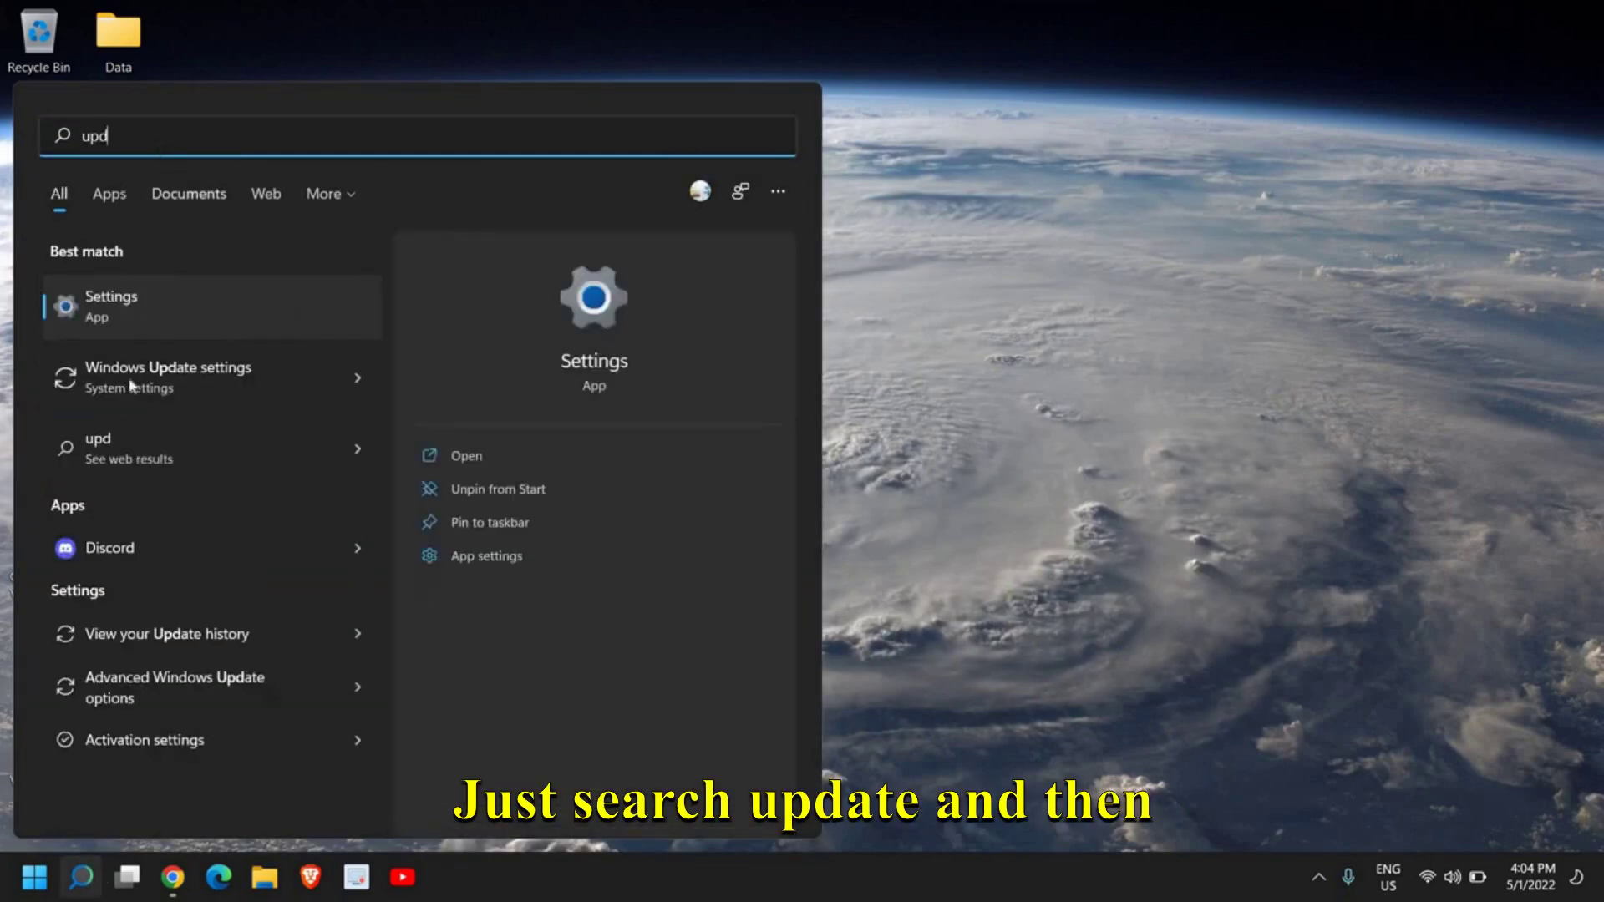
pyautogui.click(132, 389)
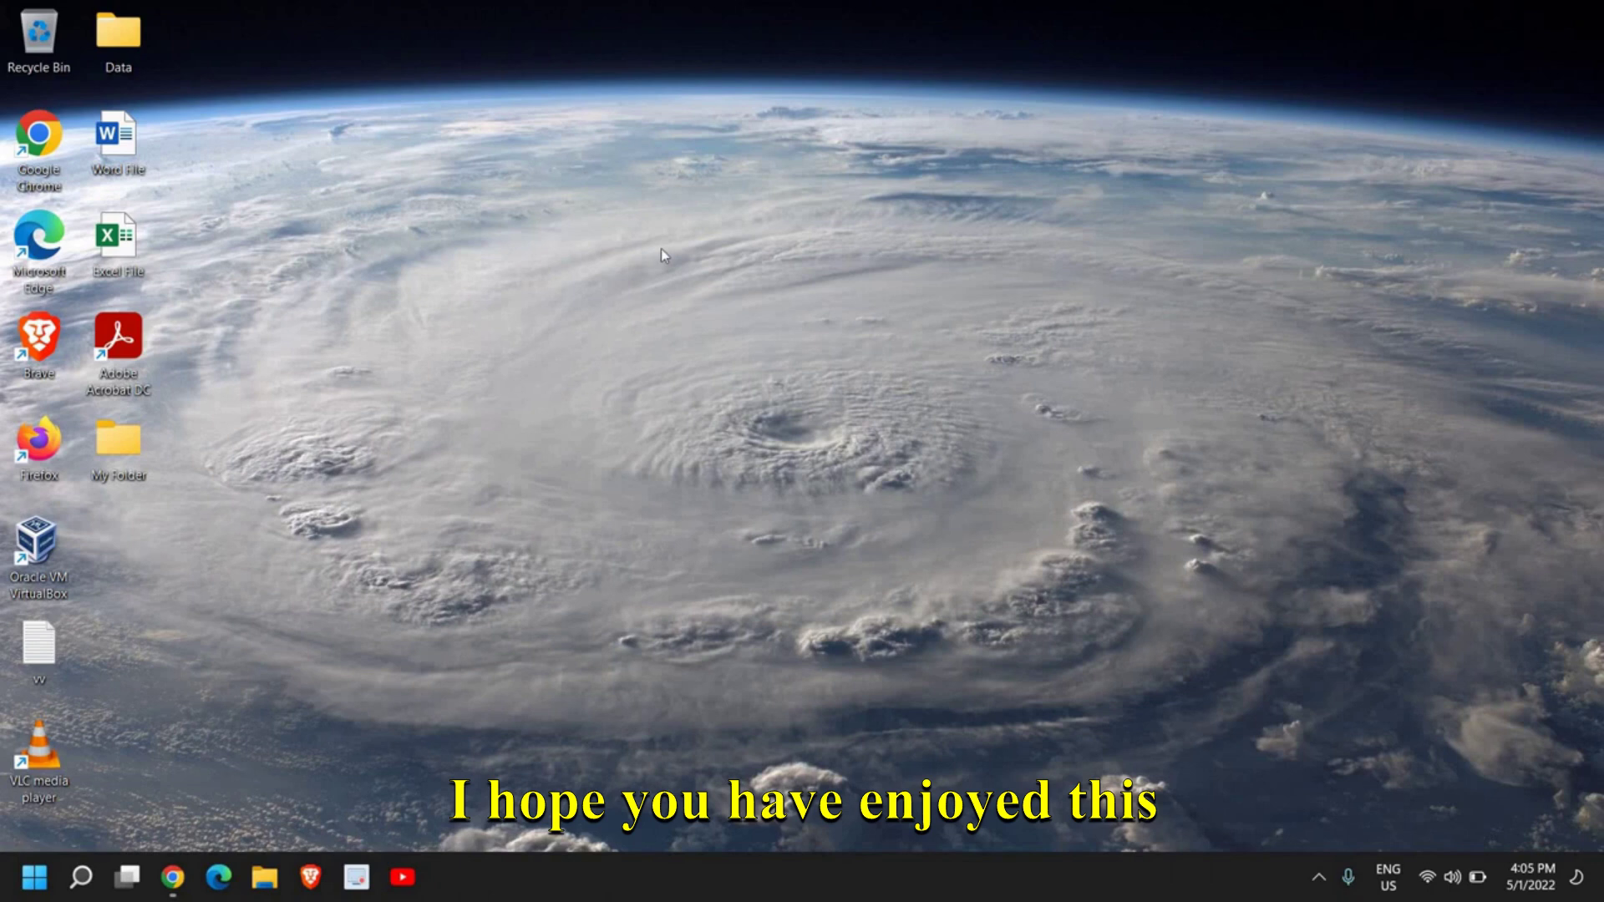
pyautogui.rightClick(666, 256)
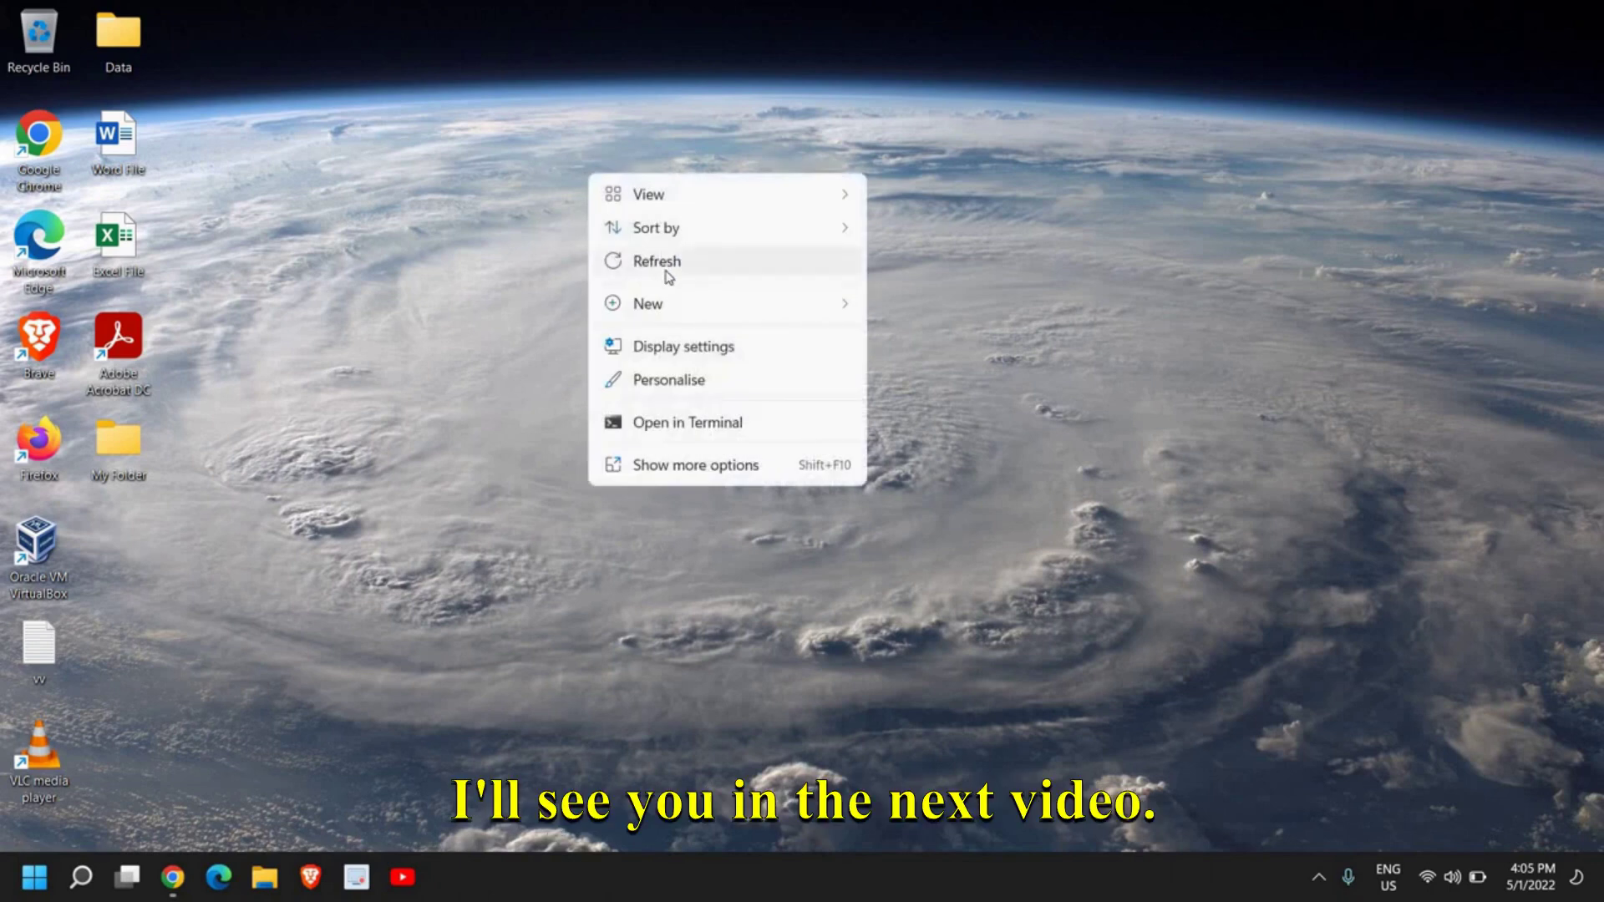
pyautogui.click(669, 275)
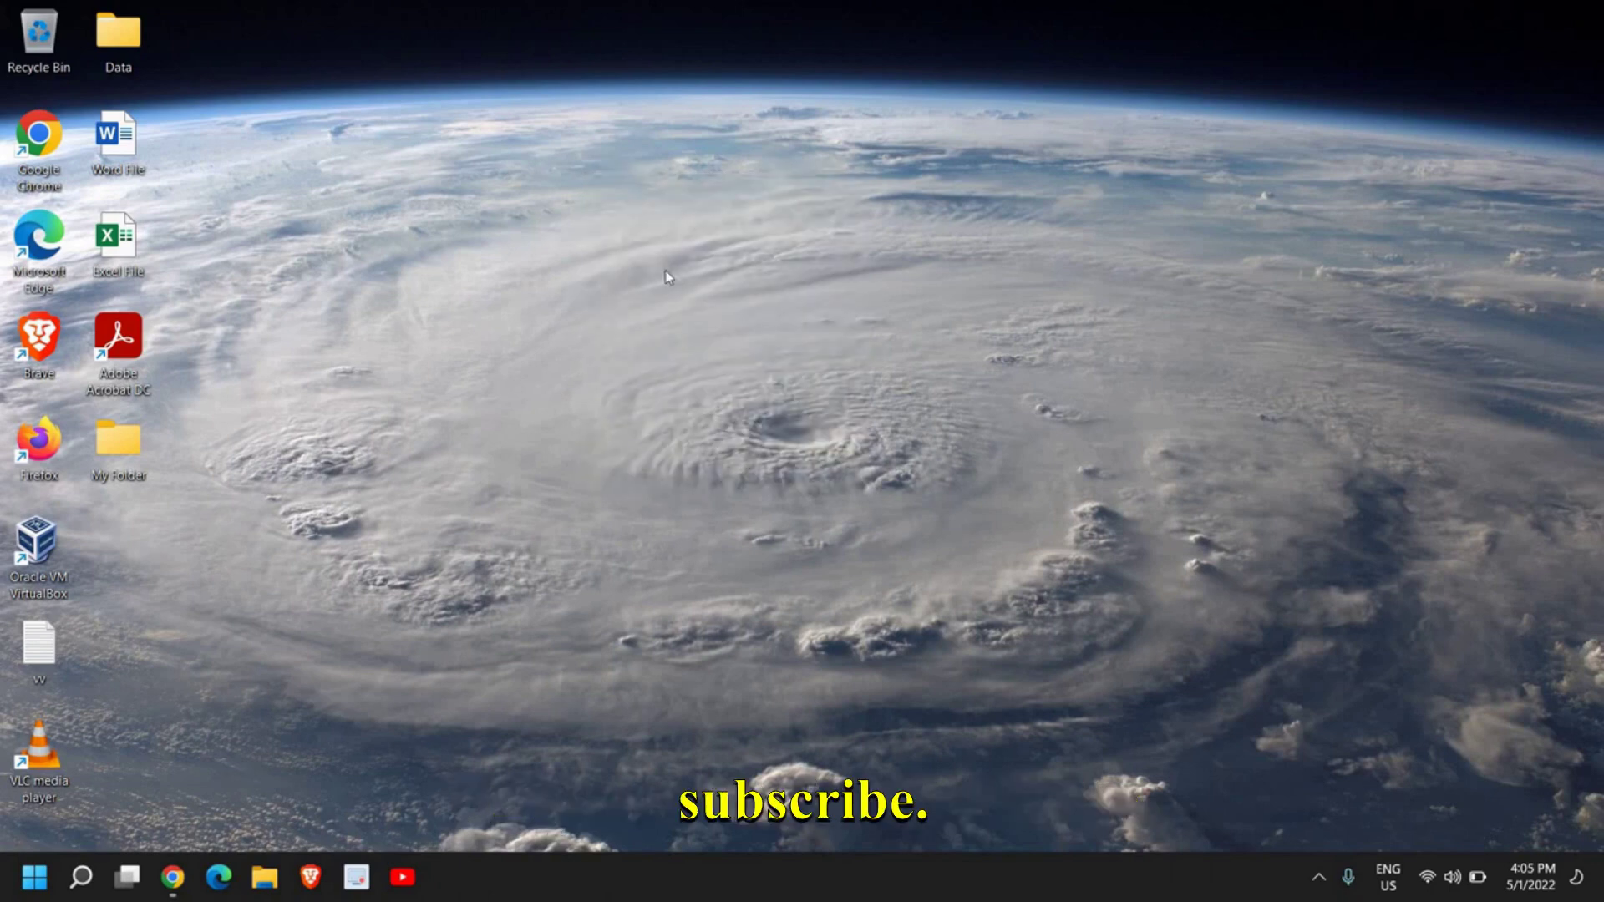